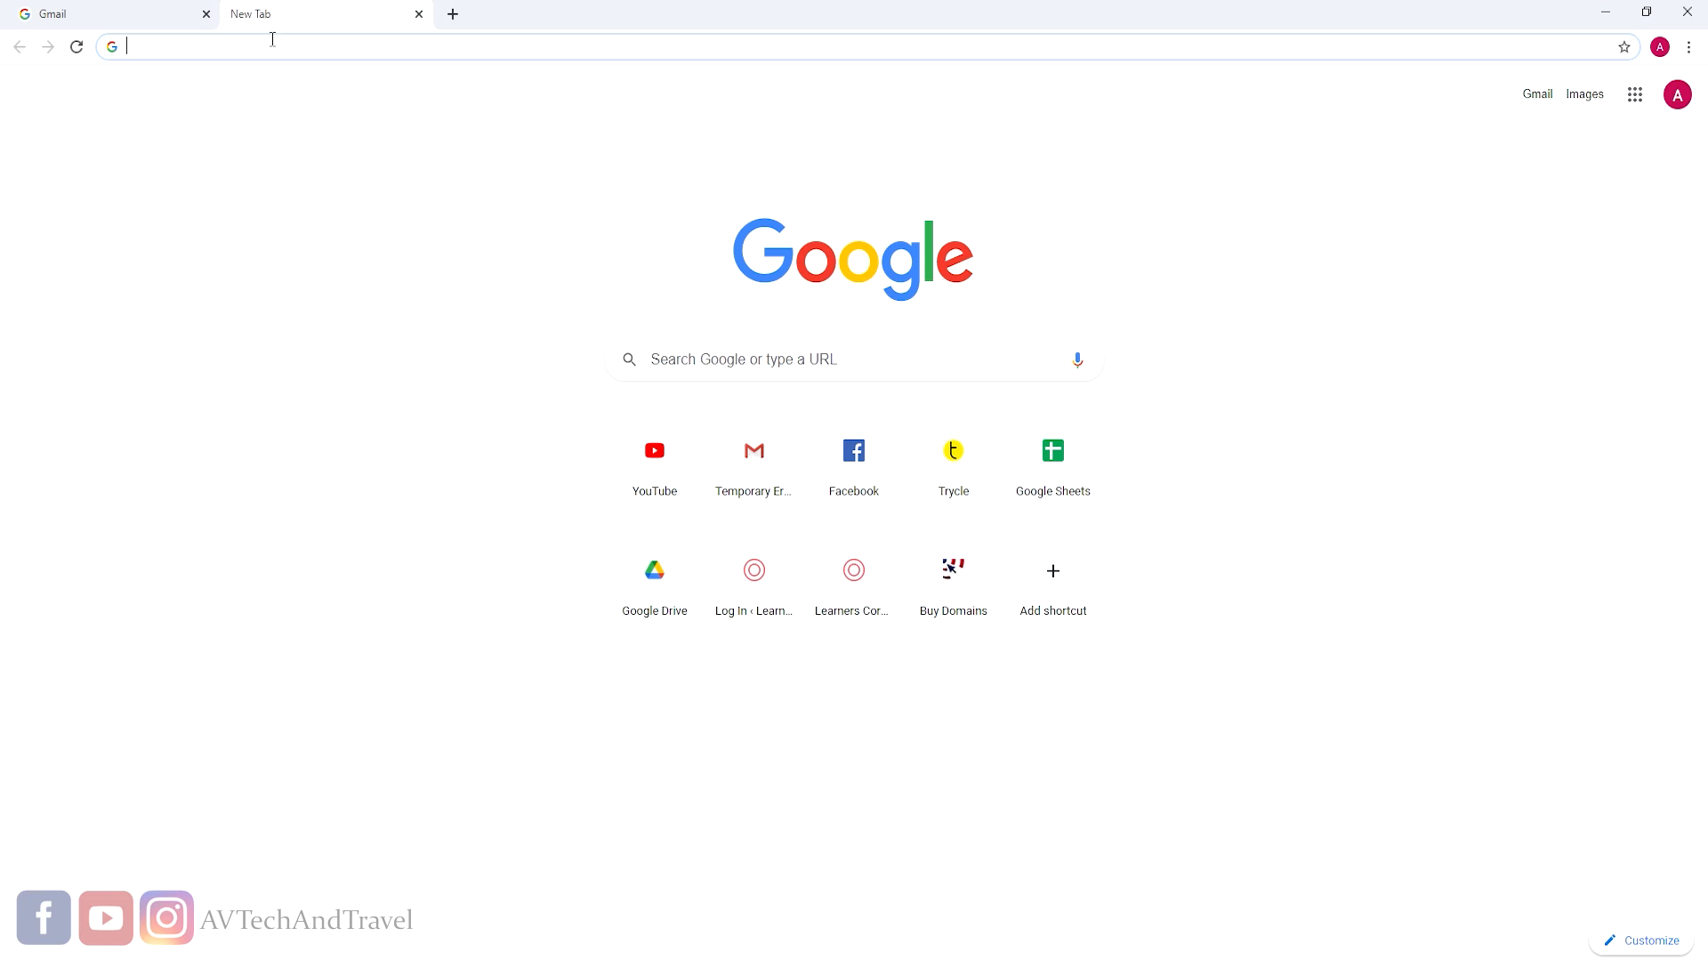
Step: Open Google Drive at drive.google.com in the new browser tab
{"action": "type", "text": "driv"}
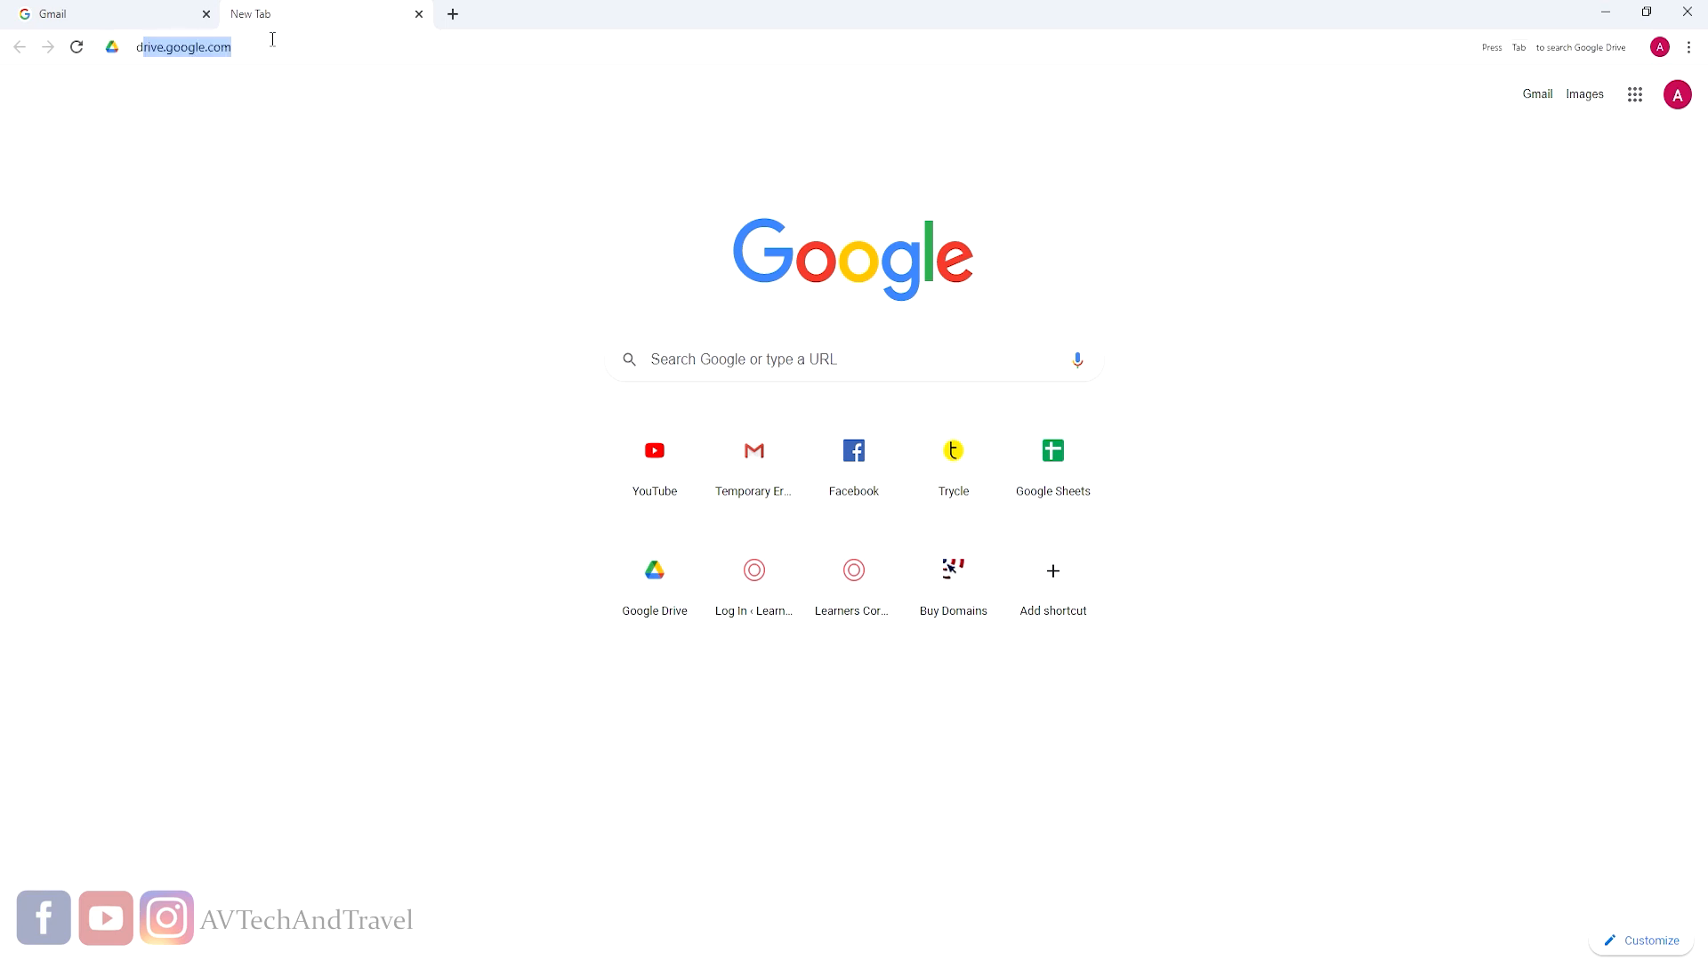
{"action": "type", "text": "e"}
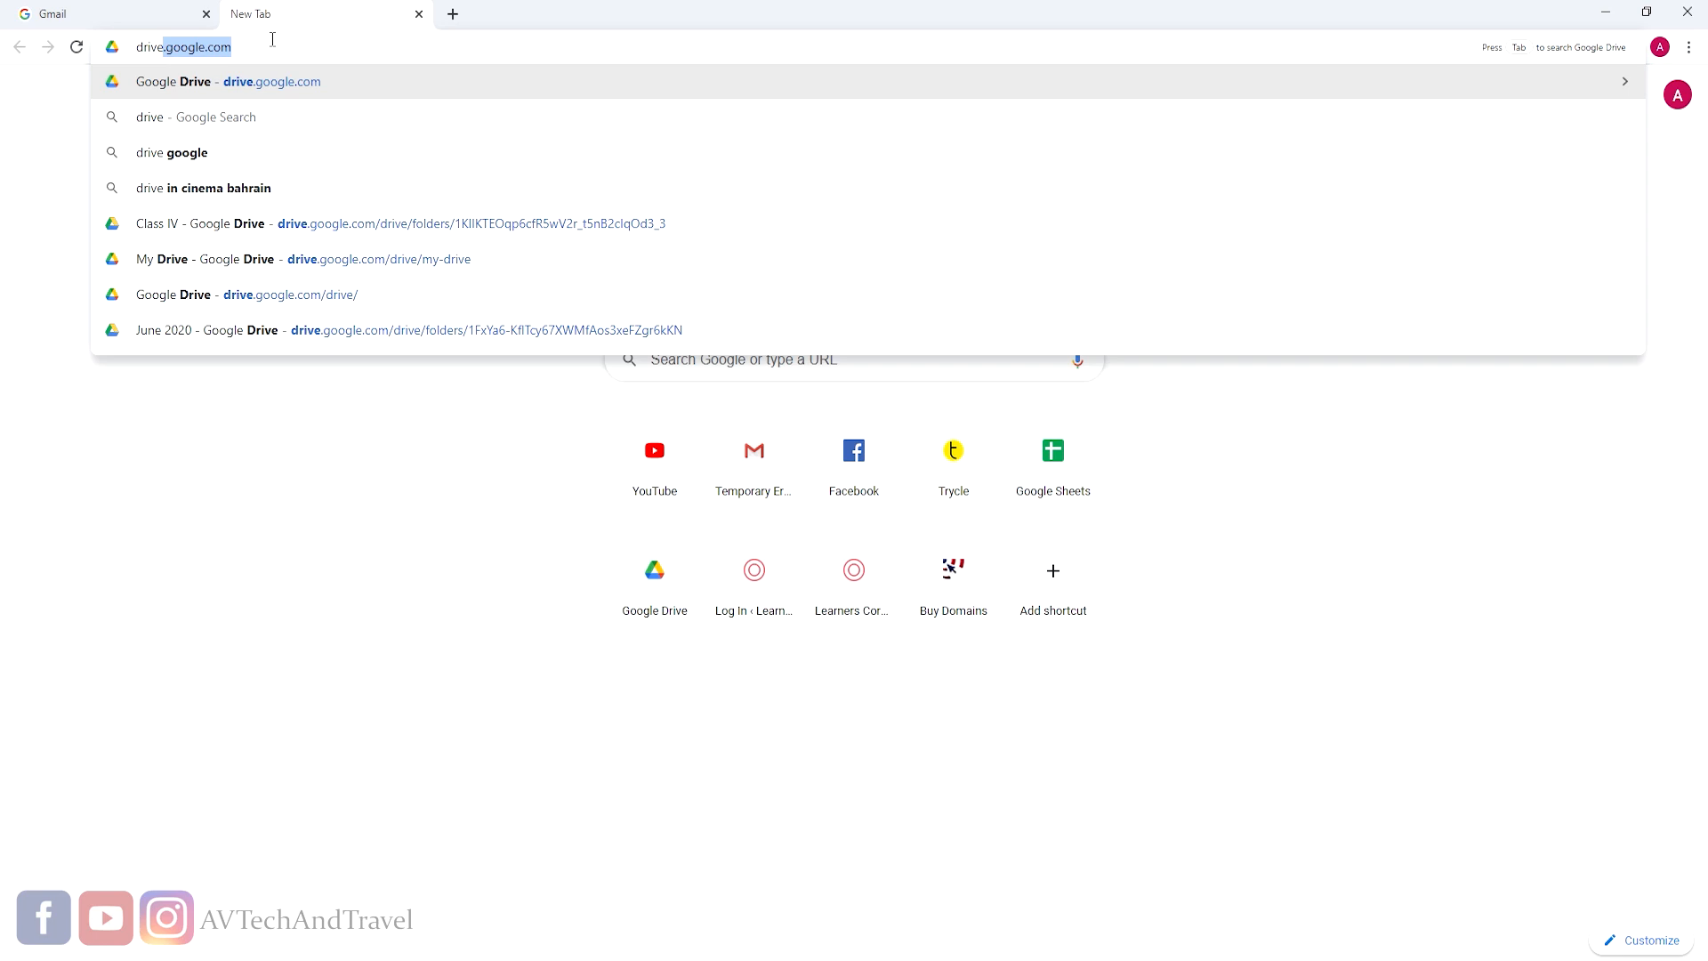
{"action": "key", "text": "Right"}
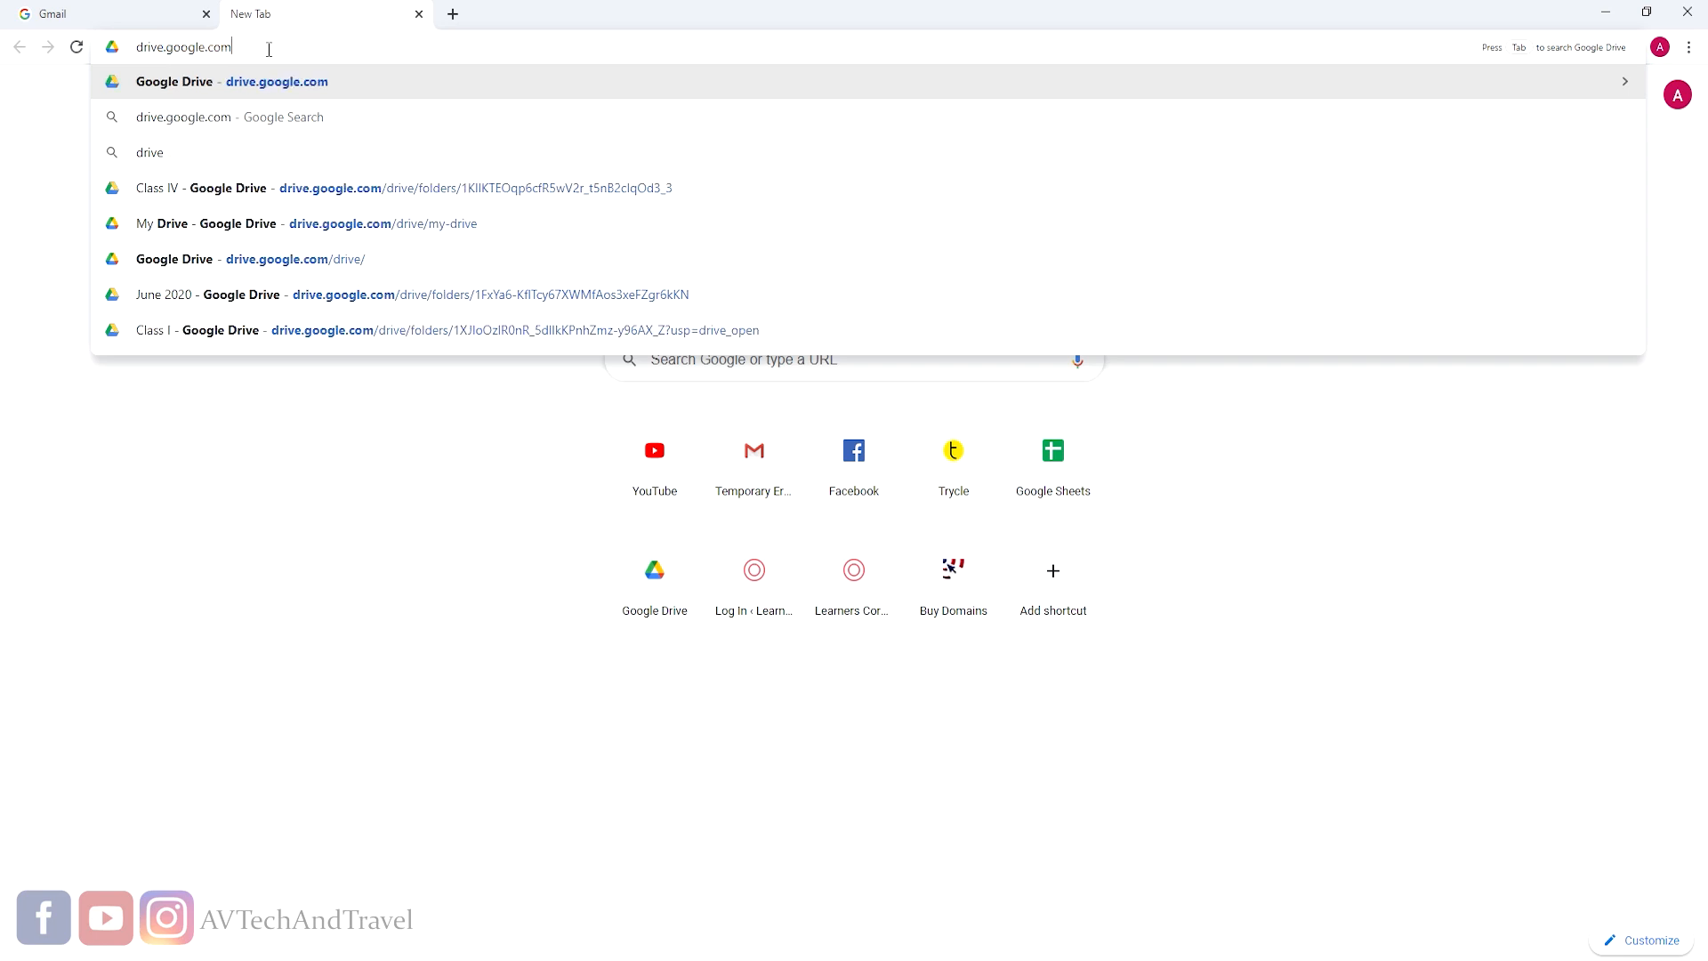
{"action": "key", "text": "Return"}
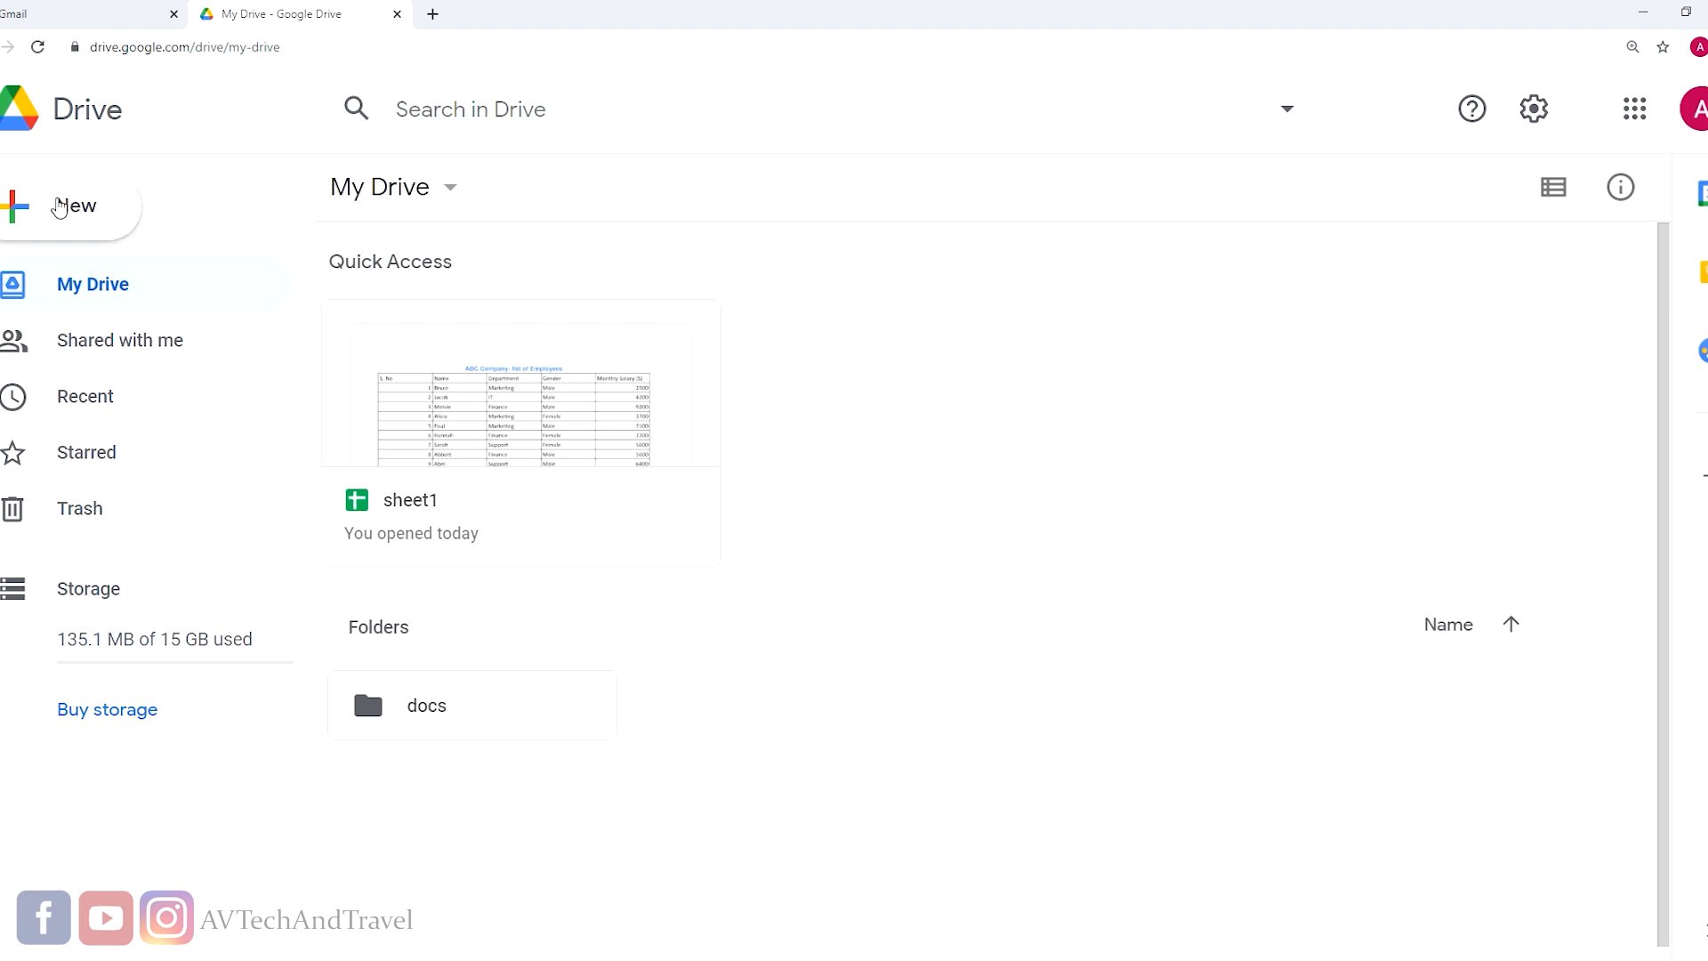
Step: Upload the marklist4 Excel file from the Desktop to My Drive
{"action": "left_click", "coordinate": [58, 206]}
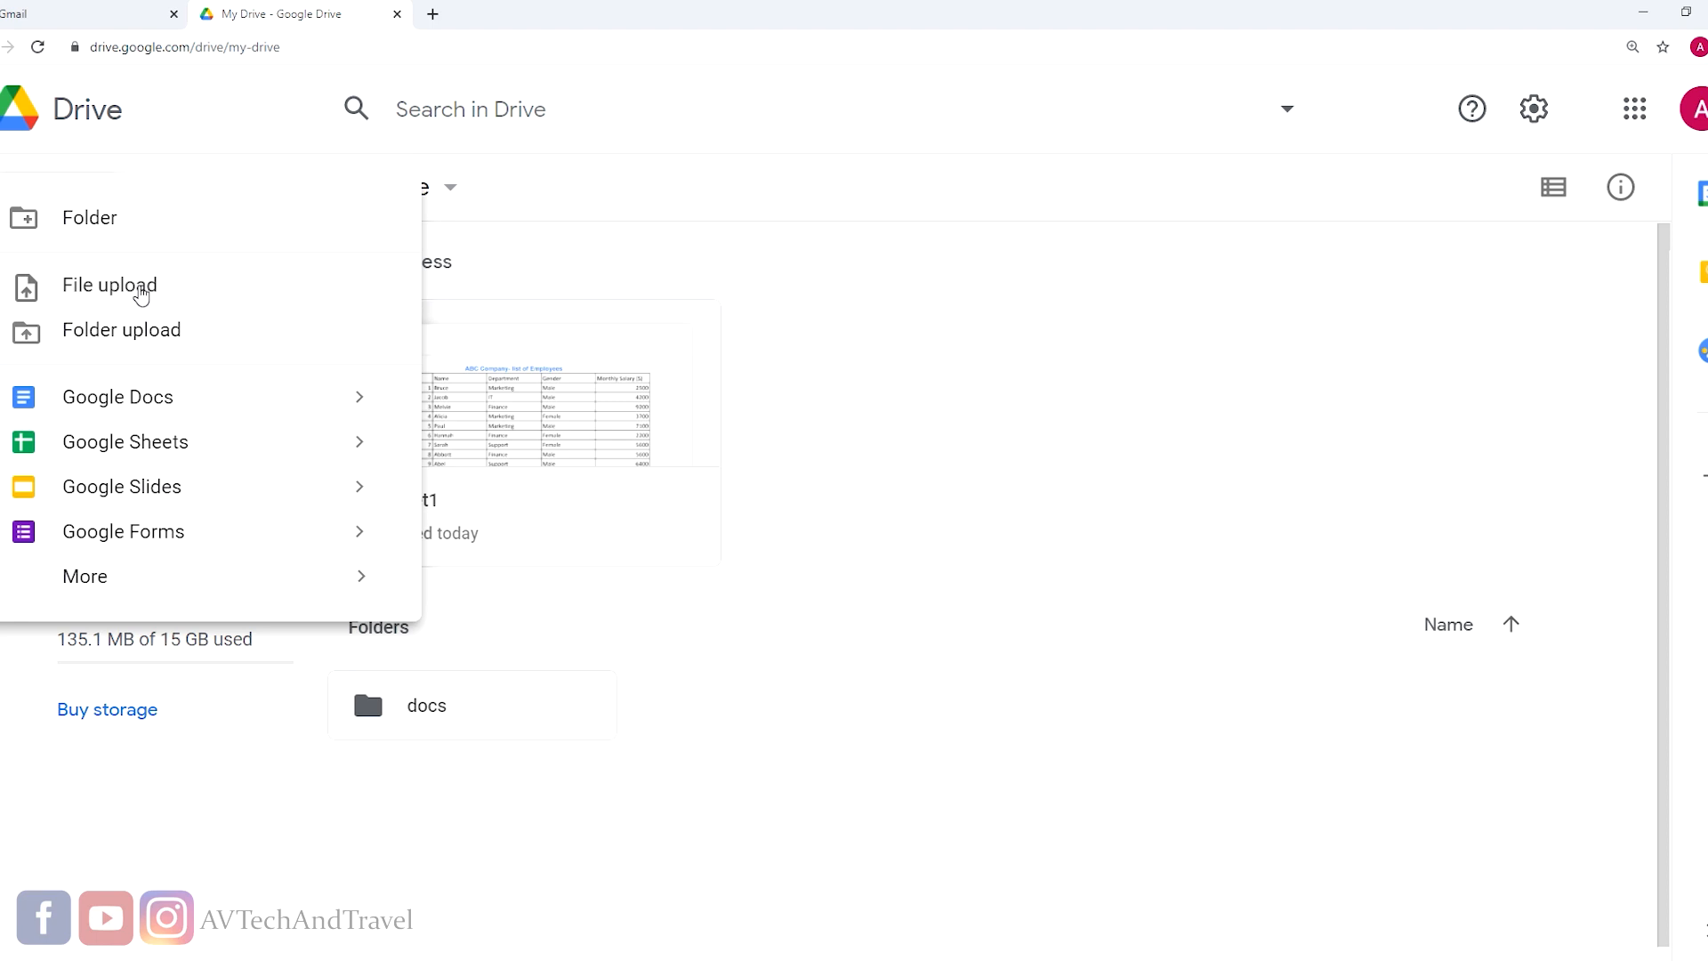
{"action": "left_click", "coordinate": [141, 293]}
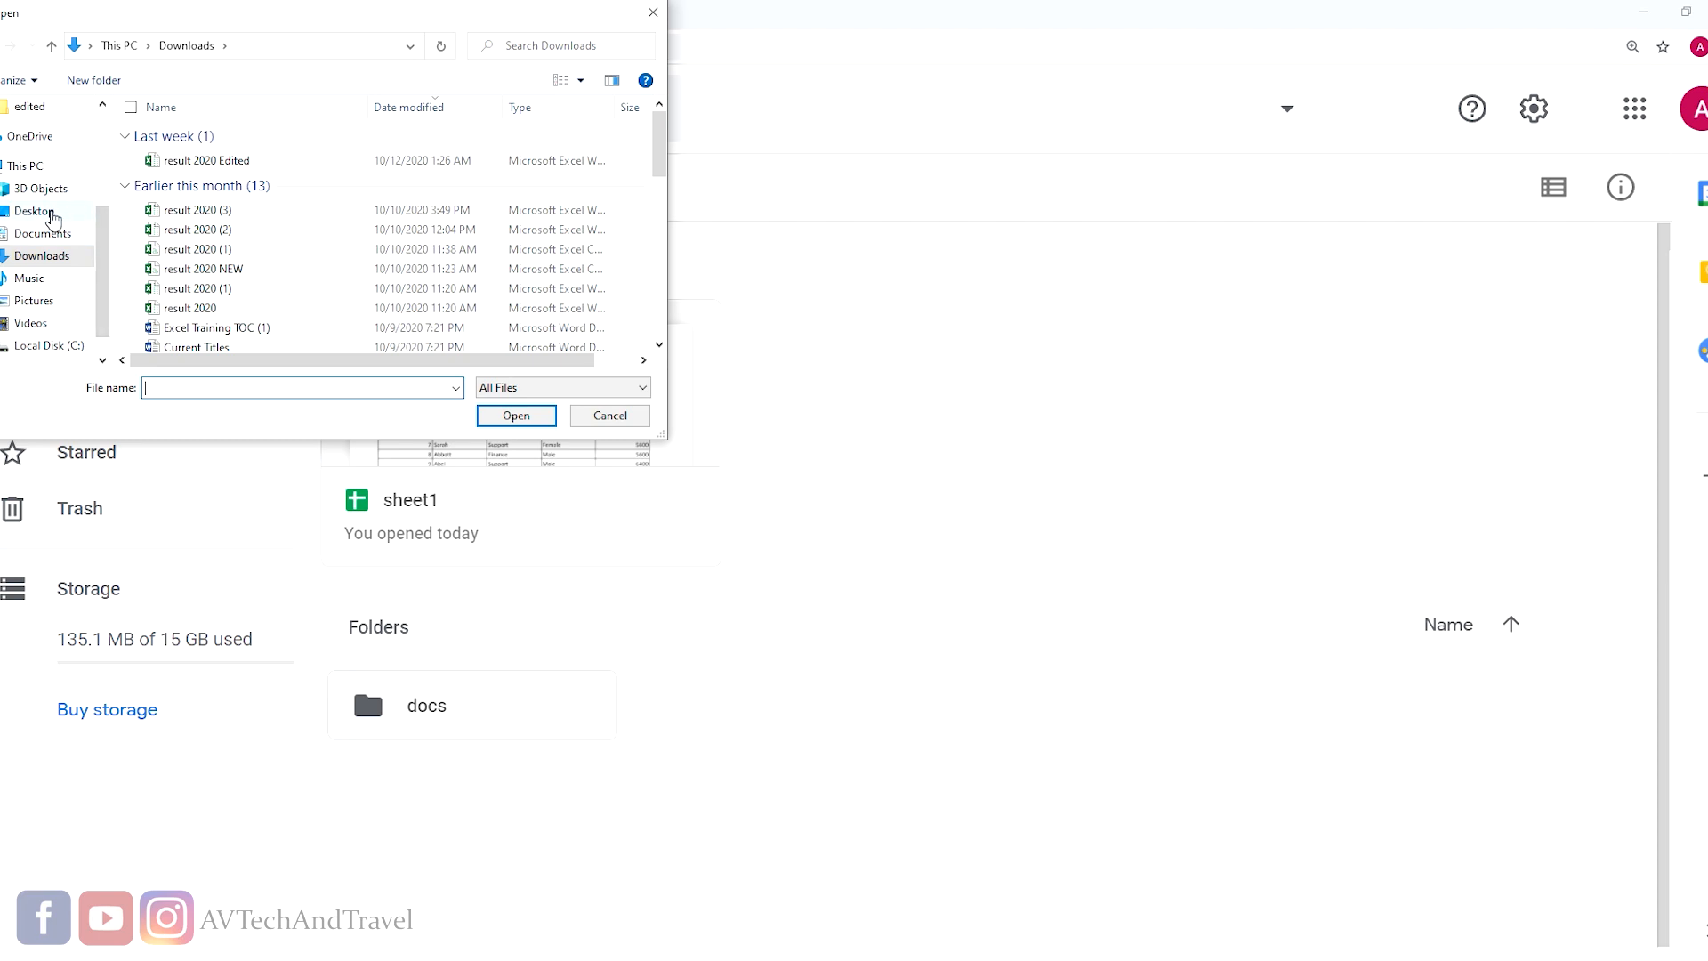
{"action": "left_click", "coordinate": [52, 213]}
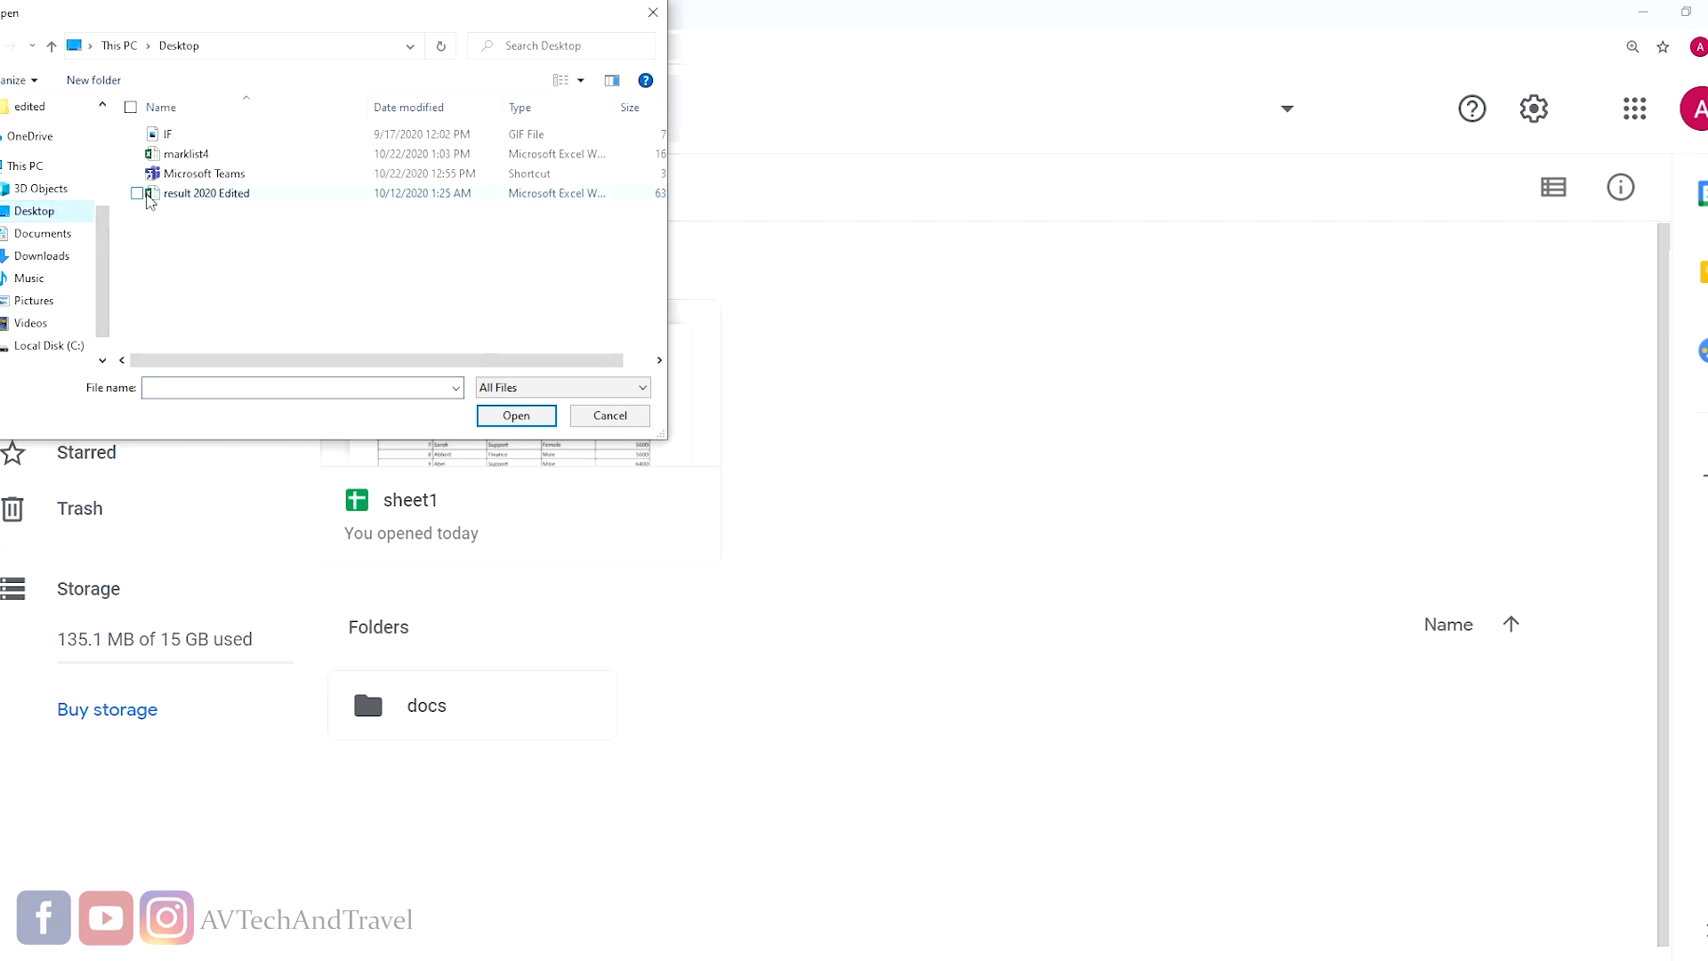
{"action": "left_click", "coordinate": [195, 161]}
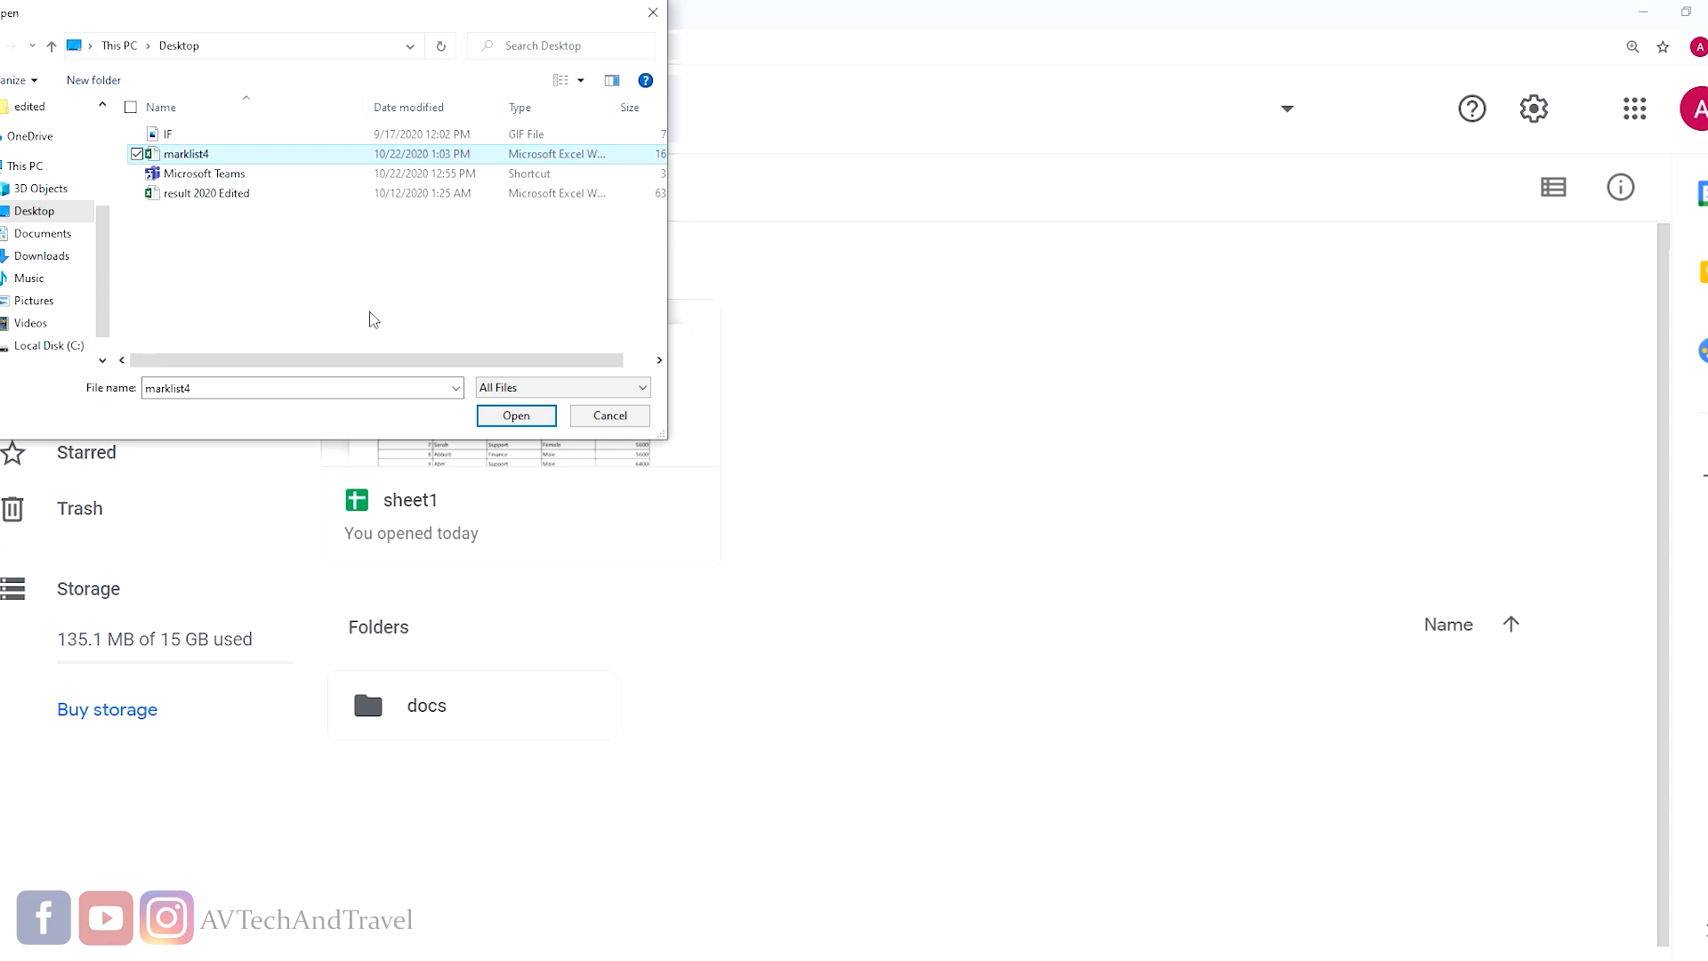
{"action": "left_click", "coordinate": [514, 416]}
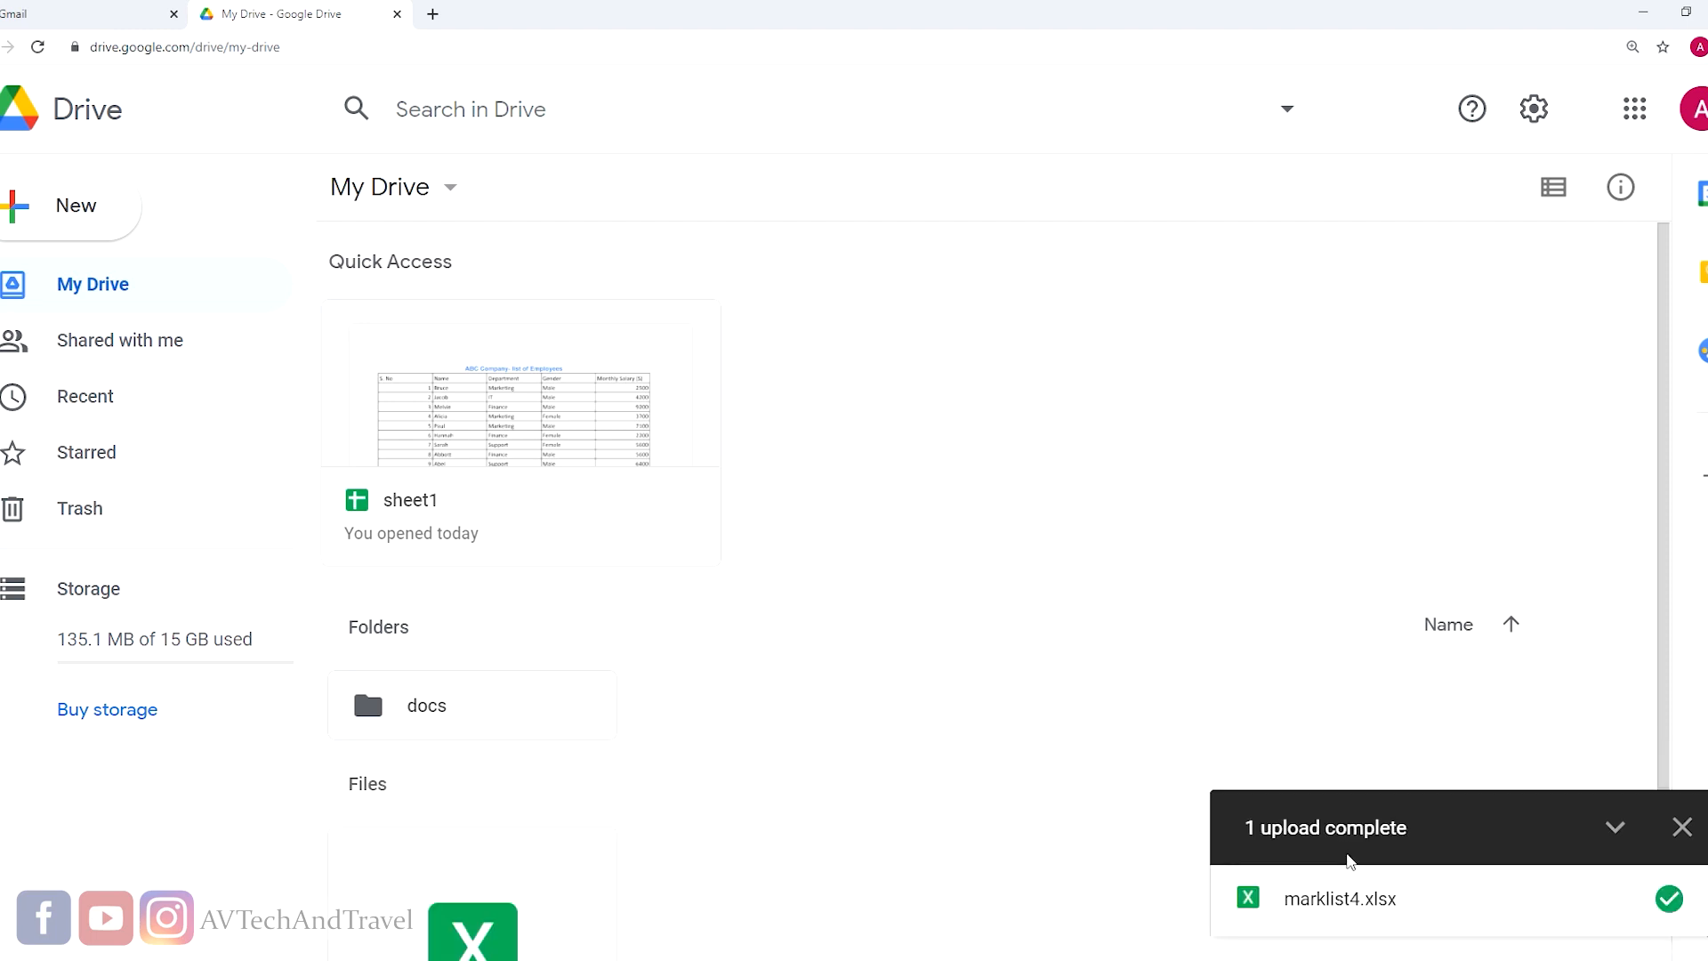
Step: Locate the uploaded marklist4.xlsx in My Drive, preview it and open it with Google Sheets
{"action": "mouse_move", "coordinate": [1512, 886]}
{"action": "left_click", "coordinate": [1668, 909]}
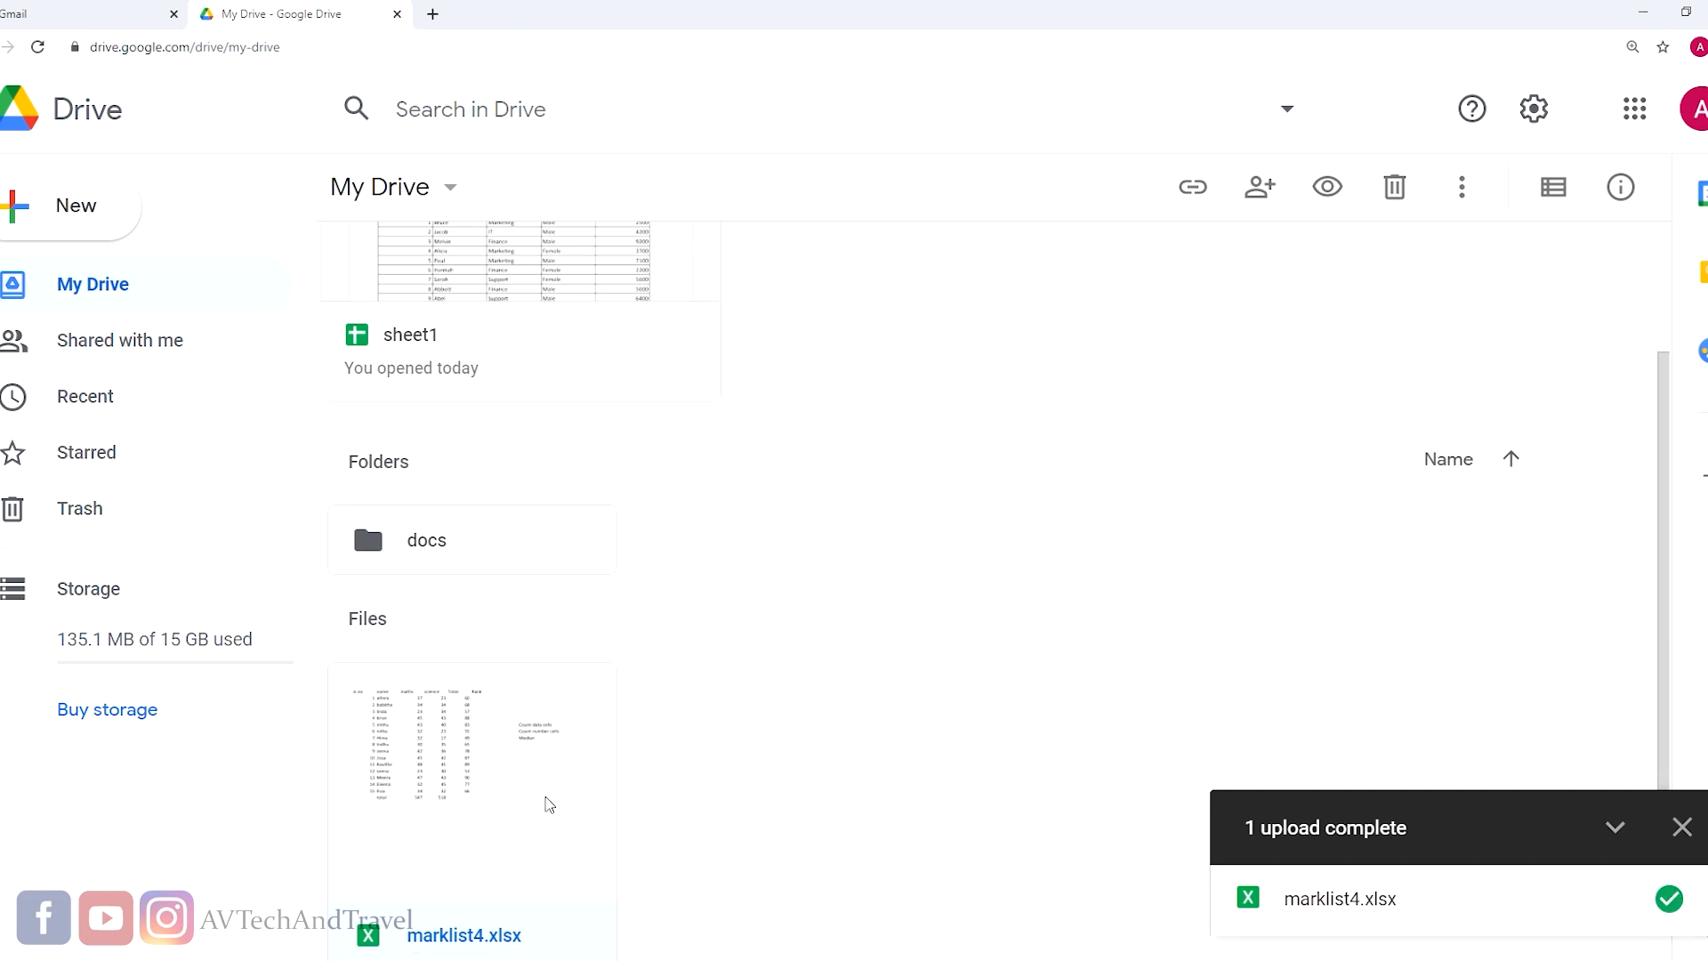
{"action": "double_click", "coordinate": [505, 801]}
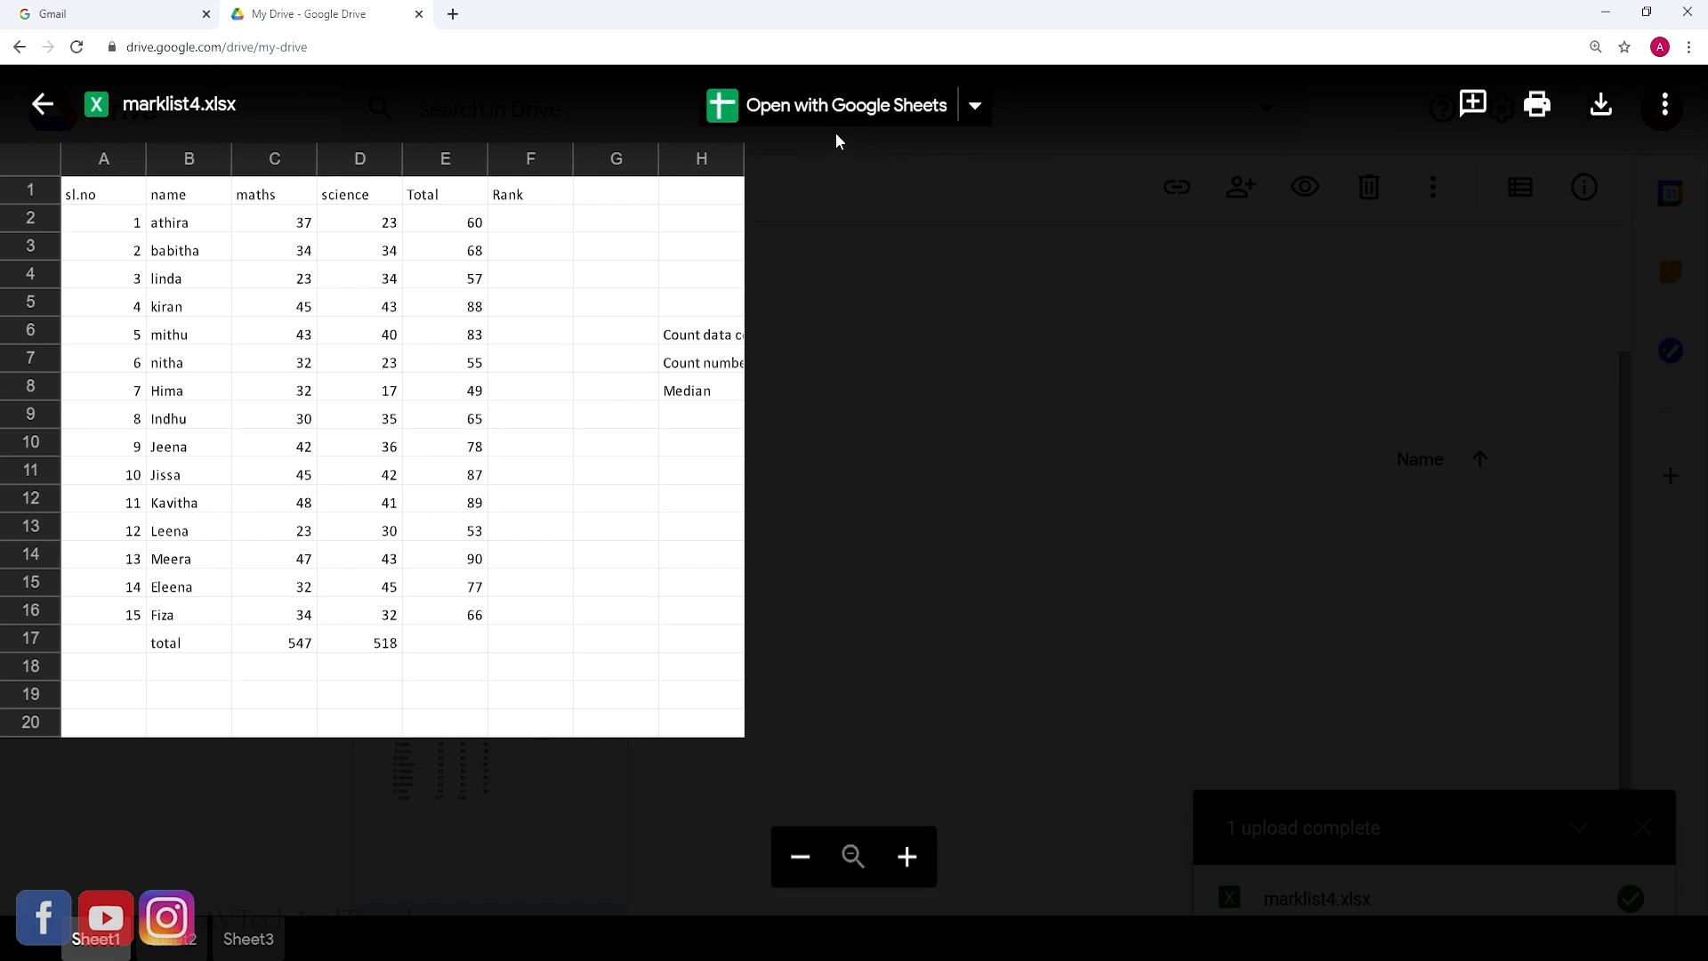
{"action": "left_click", "coordinate": [971, 109]}
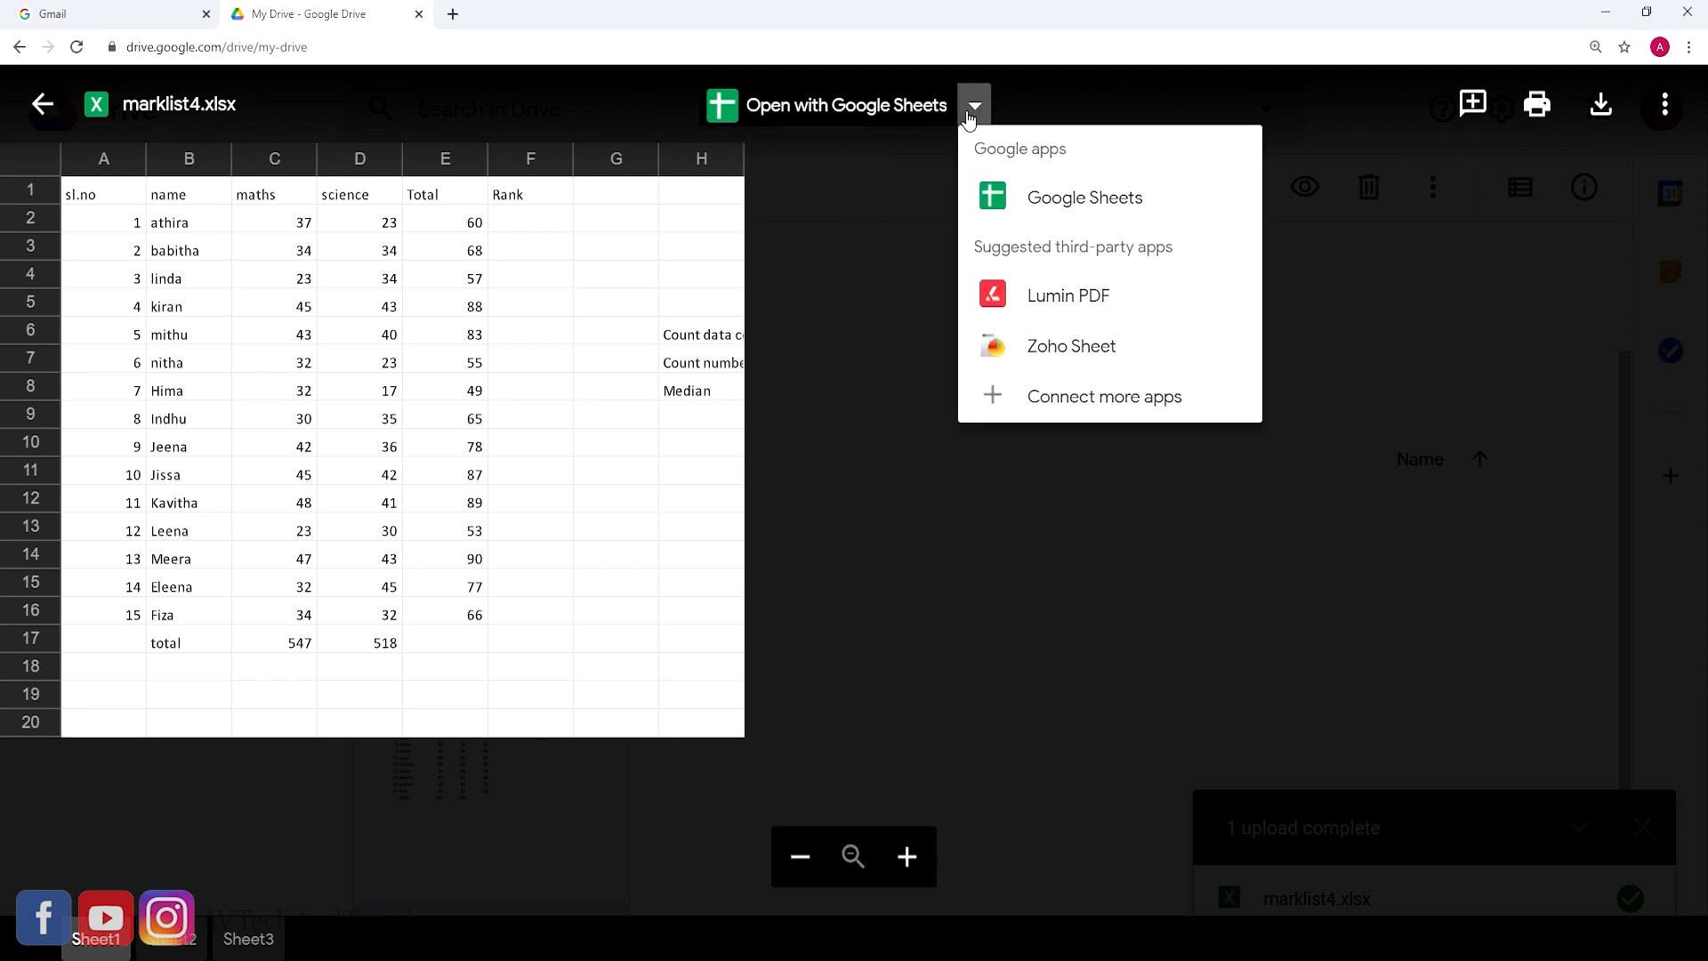
{"action": "left_click", "coordinate": [1046, 198]}
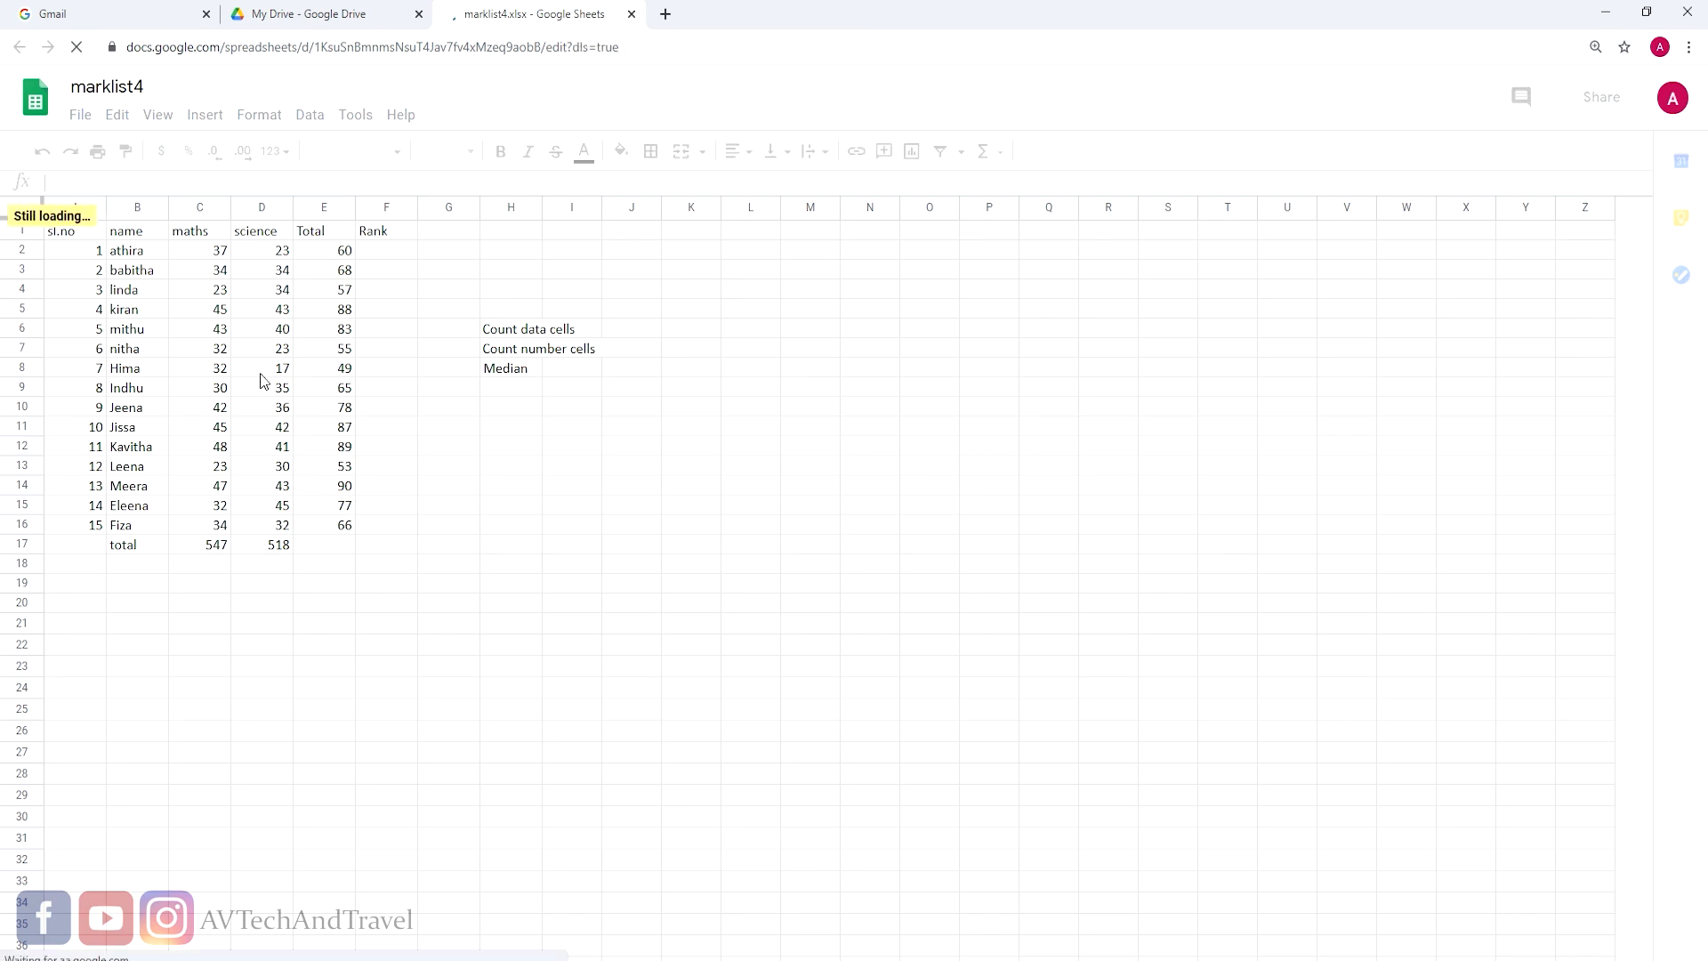
Step: Return to Google Drive and close the marklist4.xlsx preview
{"action": "left_click", "coordinate": [284, 16]}
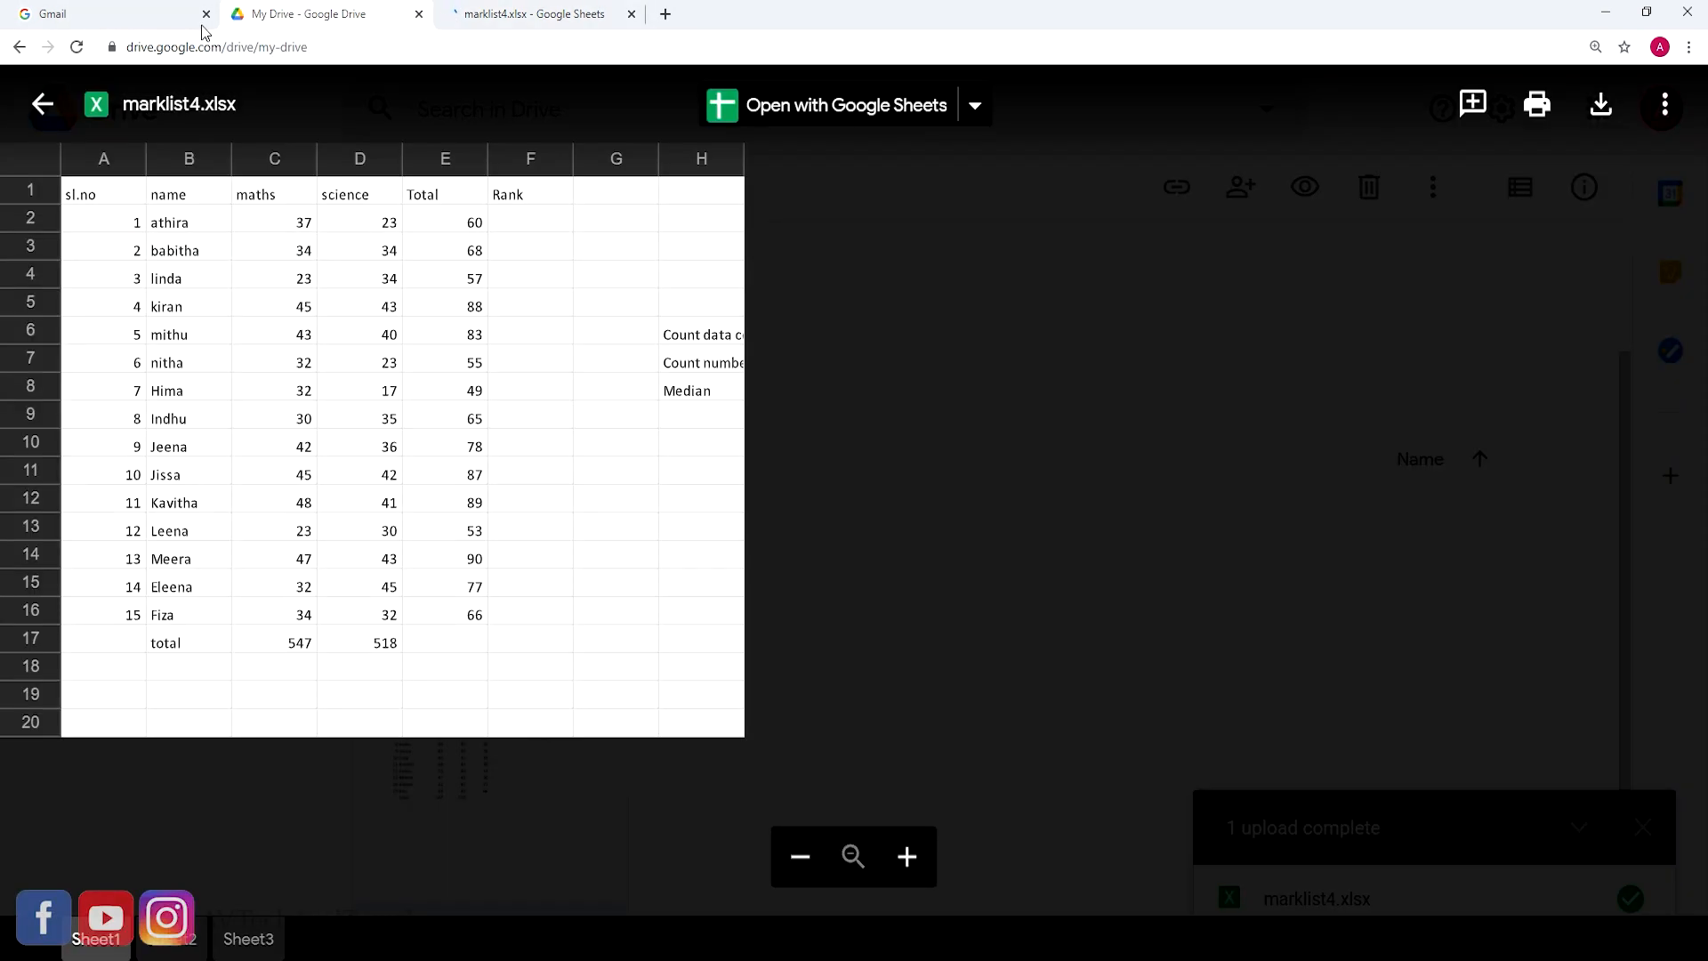
{"action": "left_click", "coordinate": [46, 107]}
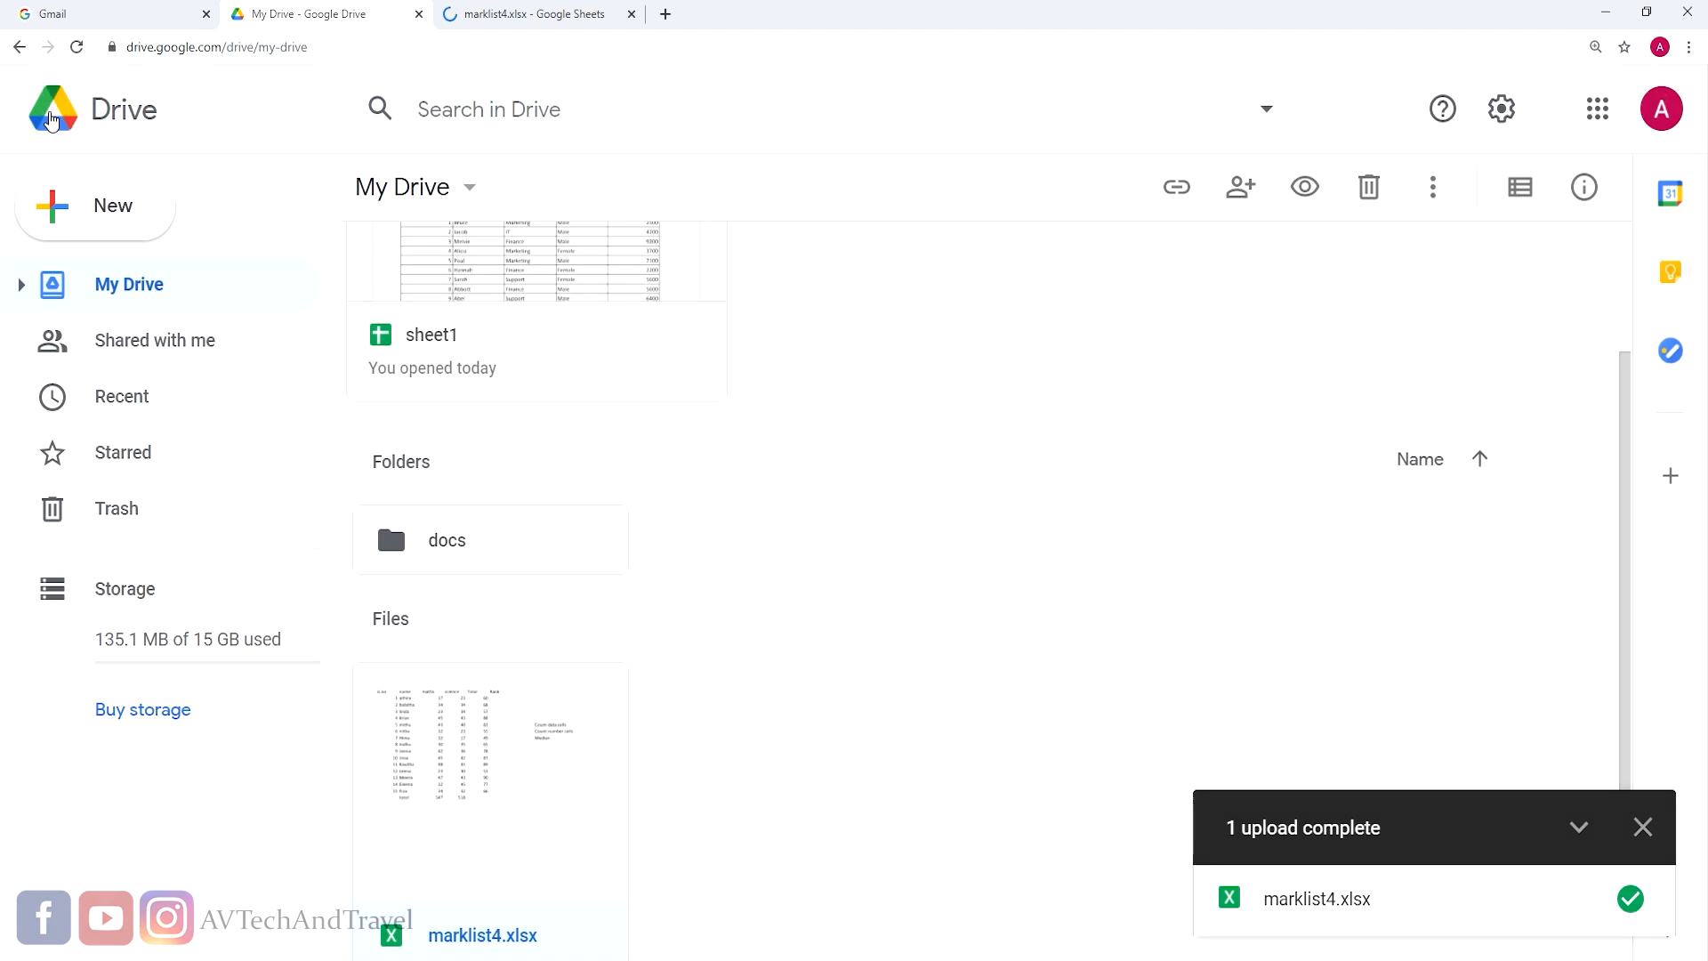
{"action": "left_click", "coordinate": [77, 215]}
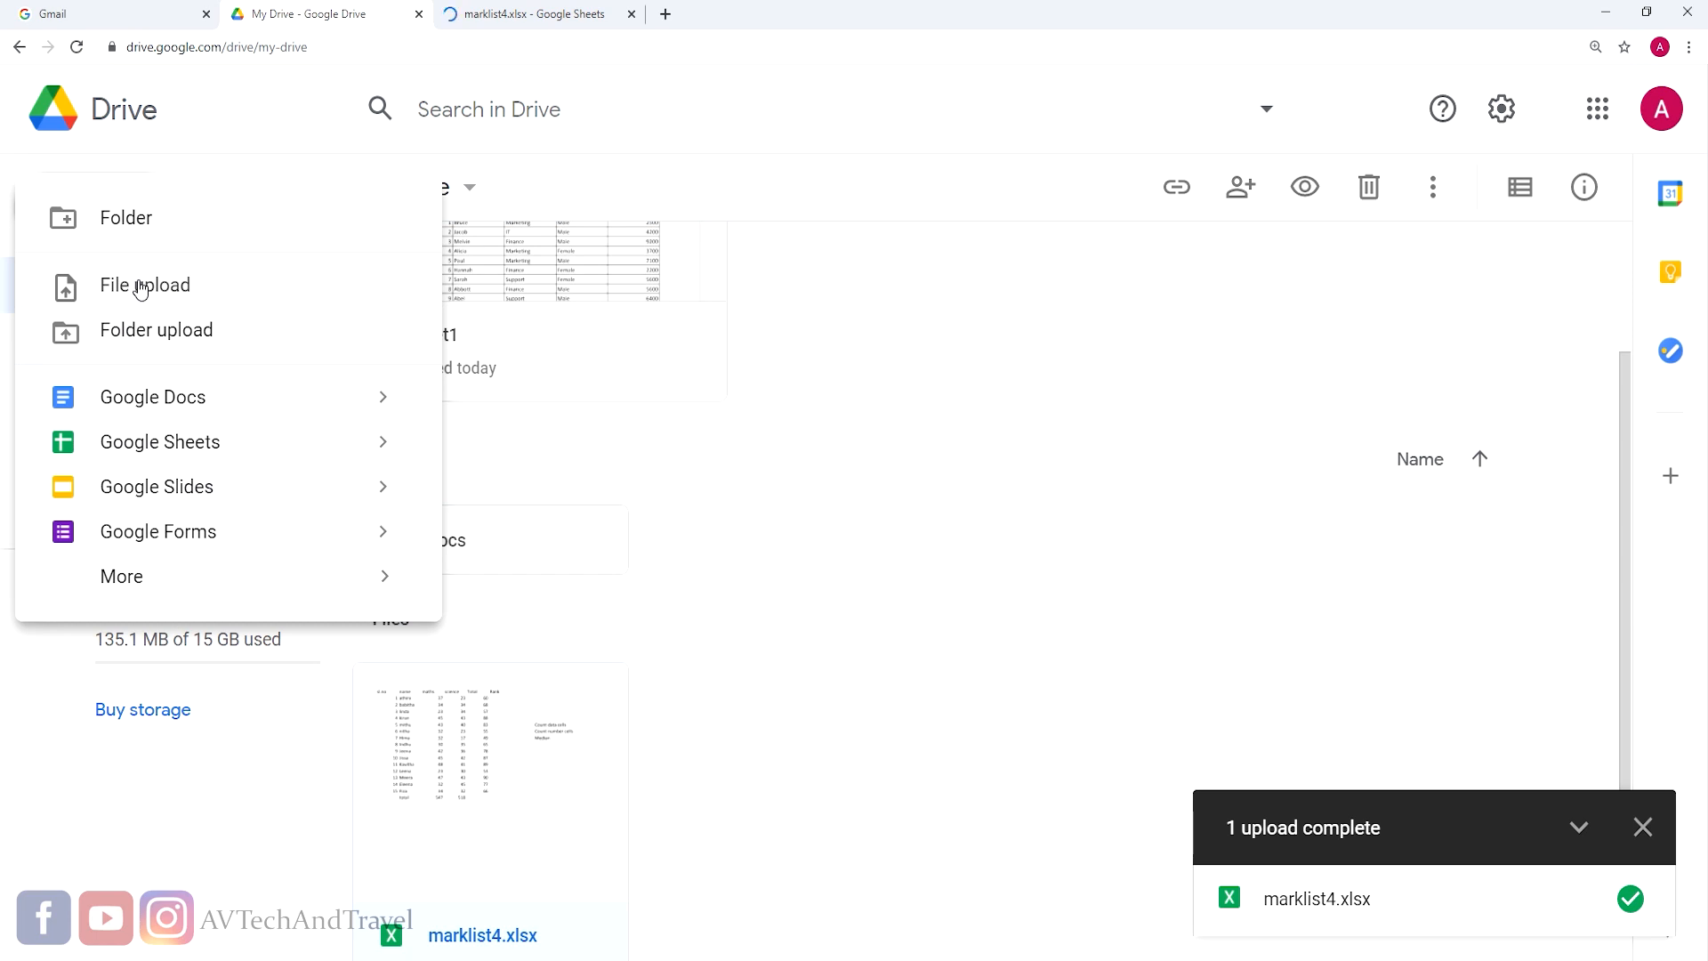
{"action": "left_click", "coordinate": [139, 286]}
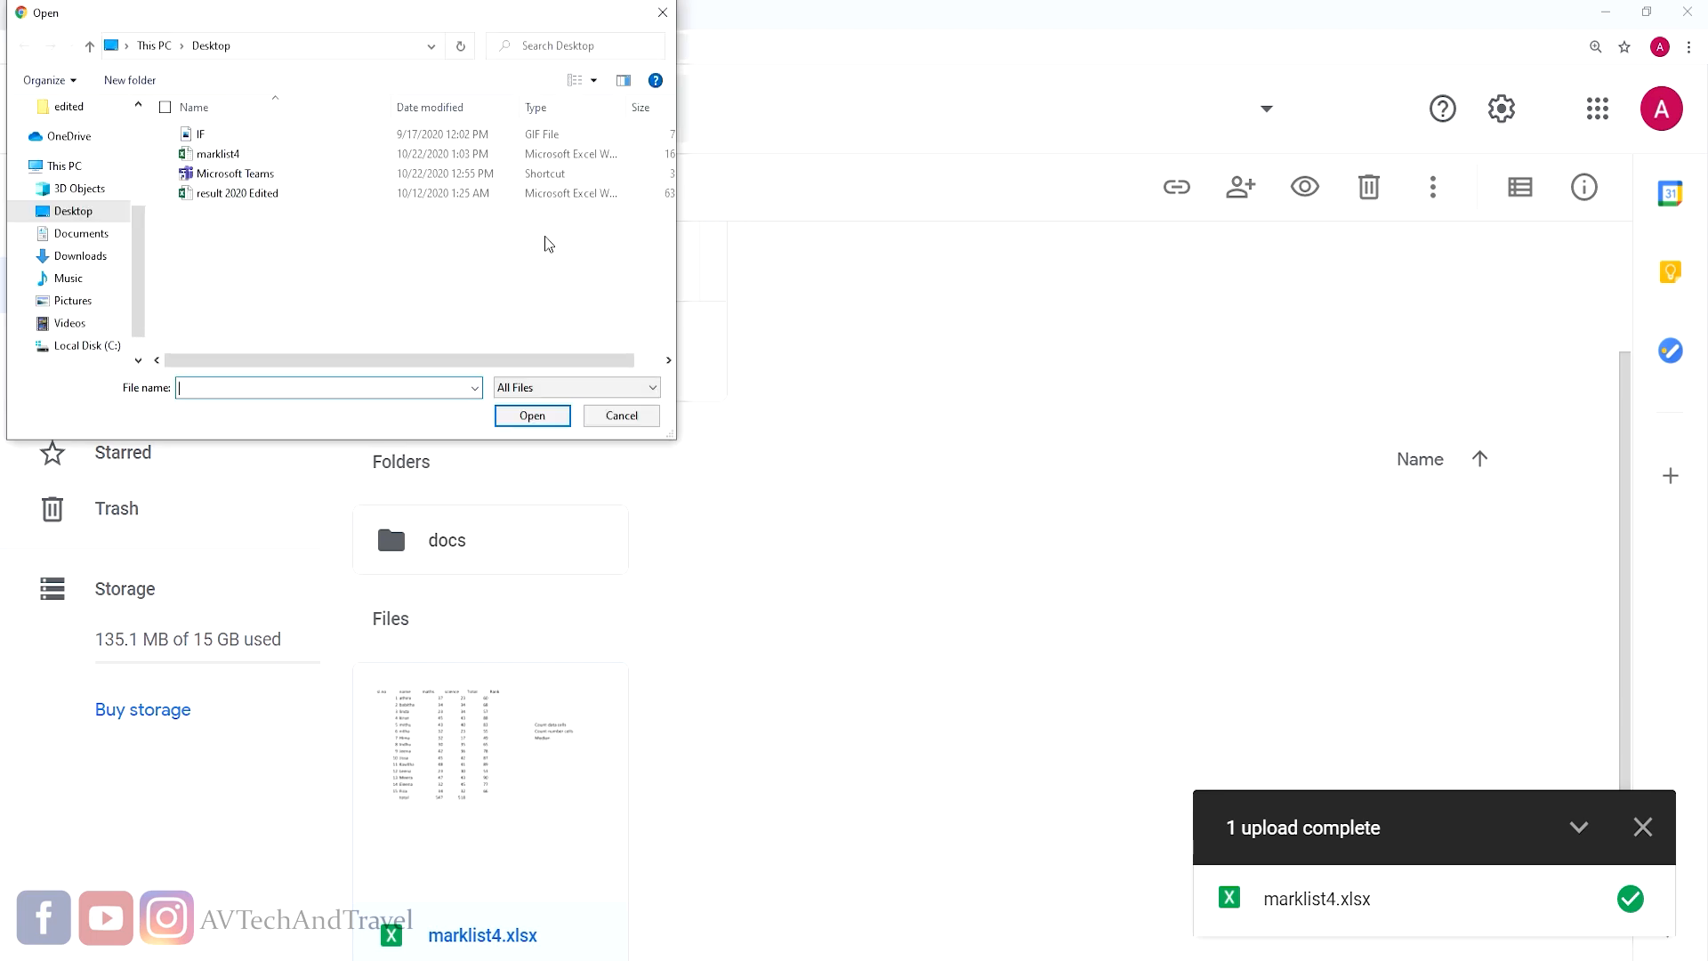
{"action": "left_click", "coordinate": [618, 422]}
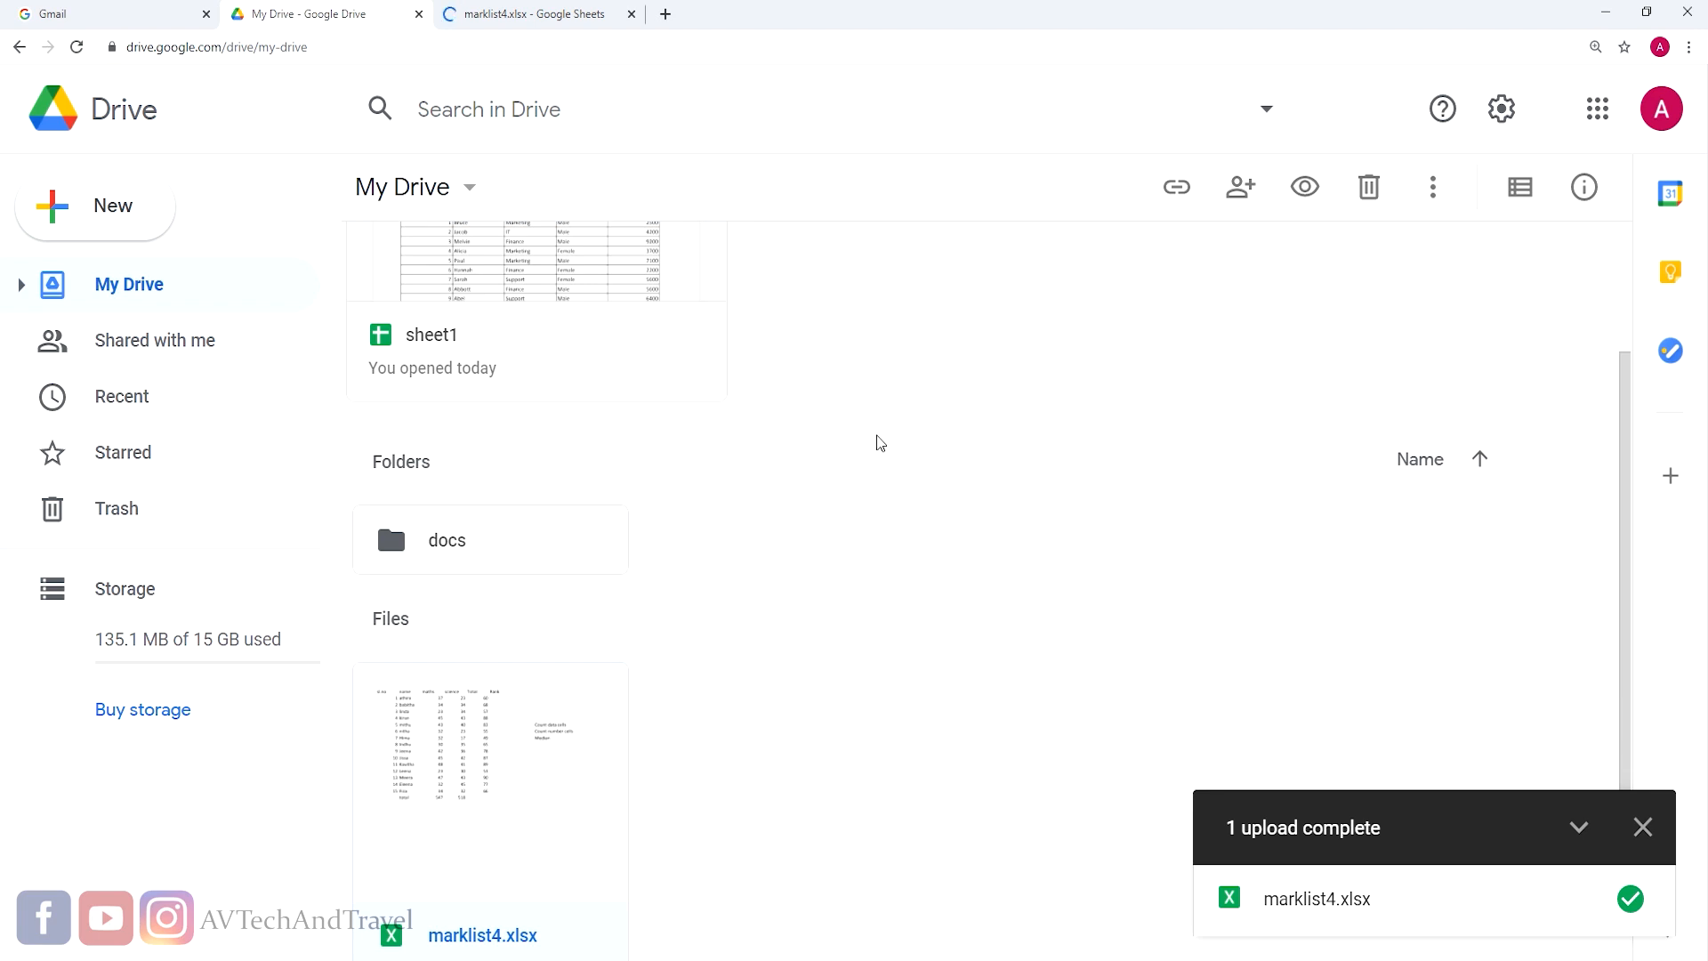
Step: Remove marklist4.xlsx from My Drive
{"action": "right_click", "coordinate": [456, 757]}
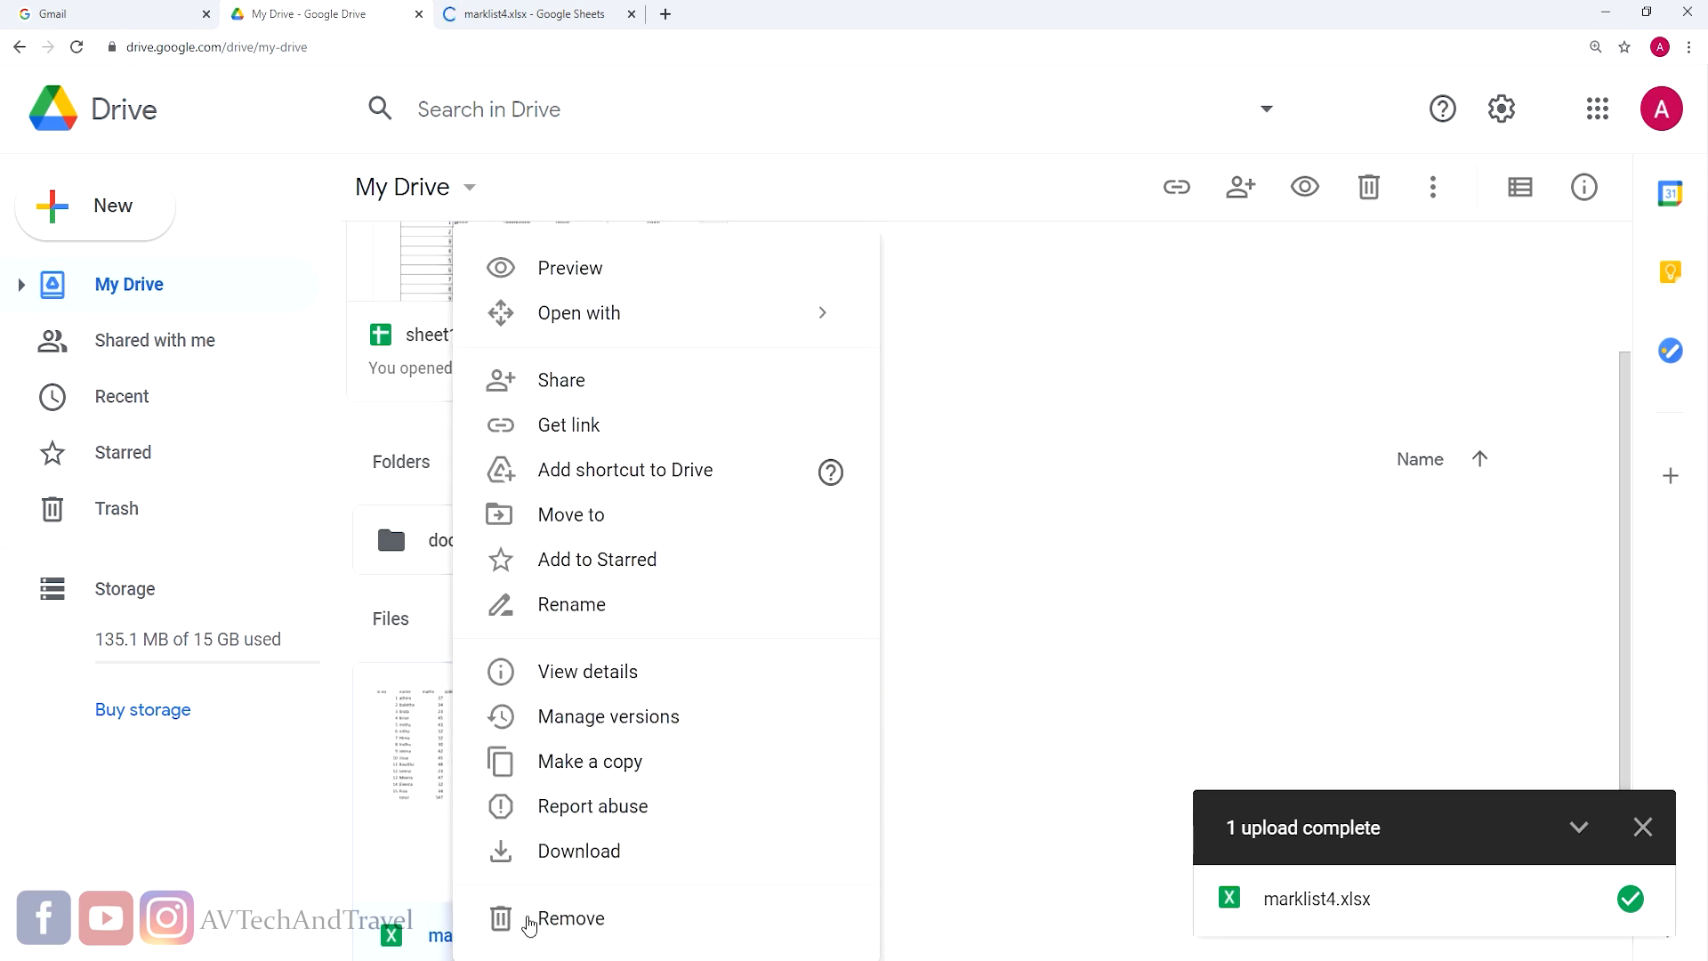
{"action": "left_click", "coordinate": [528, 923]}
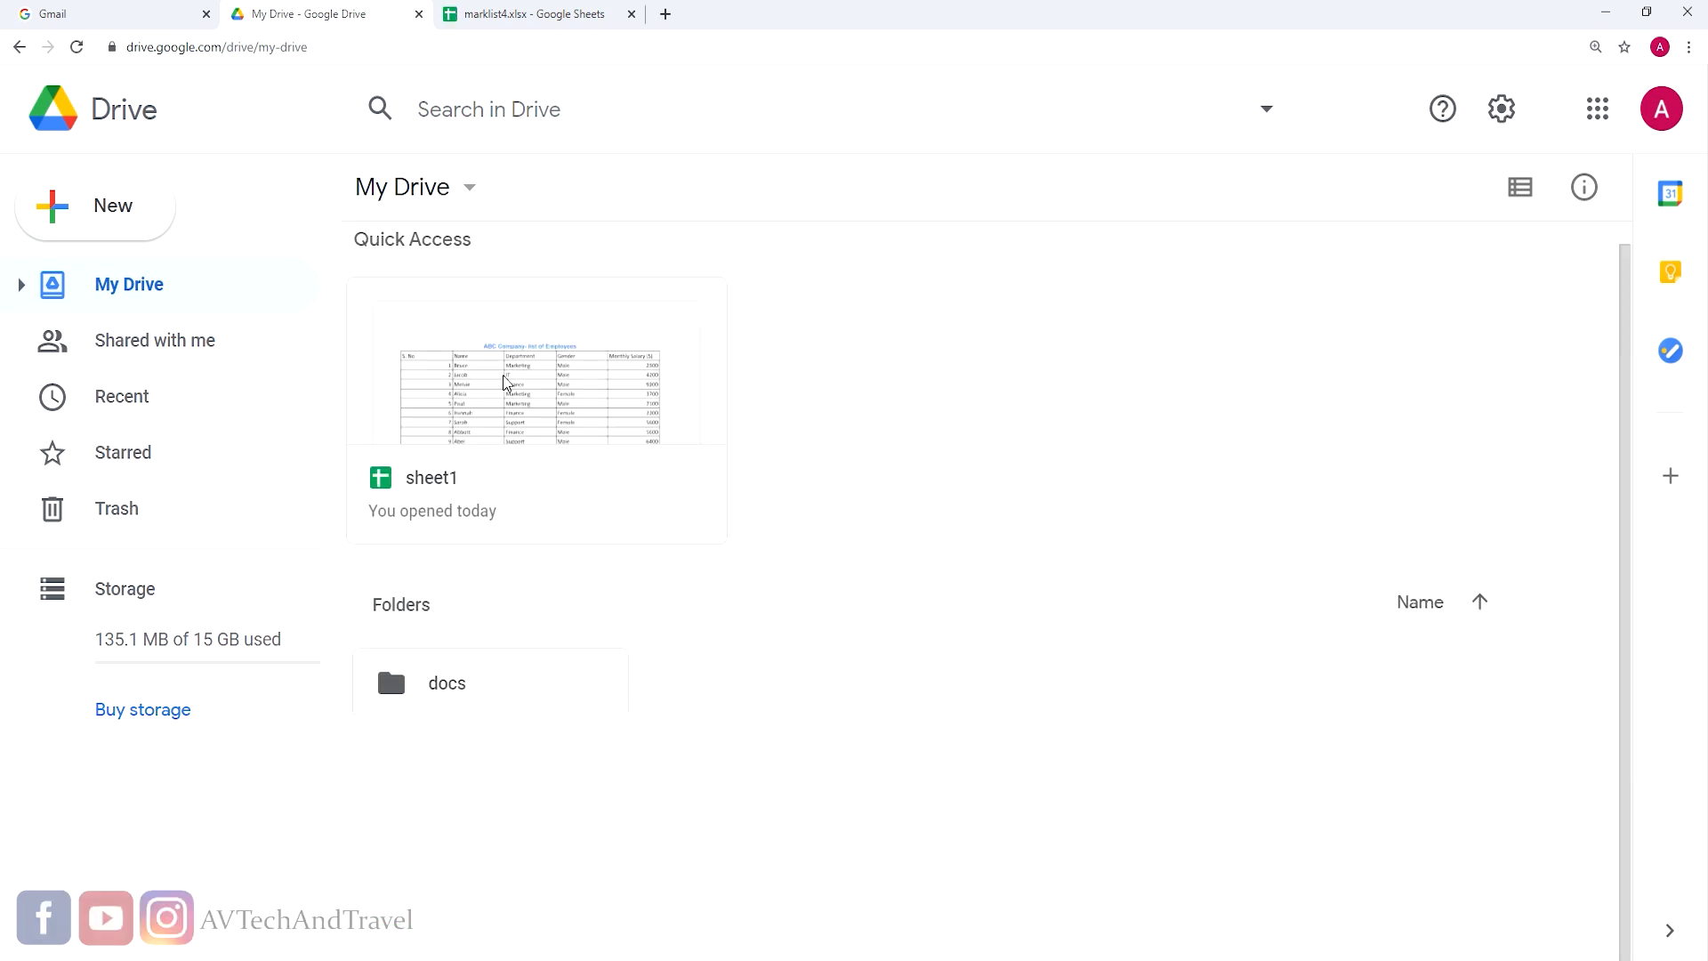
Step: Open the sheet1 spreadsheet and upload marklist4 from the Desktop as the file to import
{"action": "double_click", "coordinate": [513, 405]}
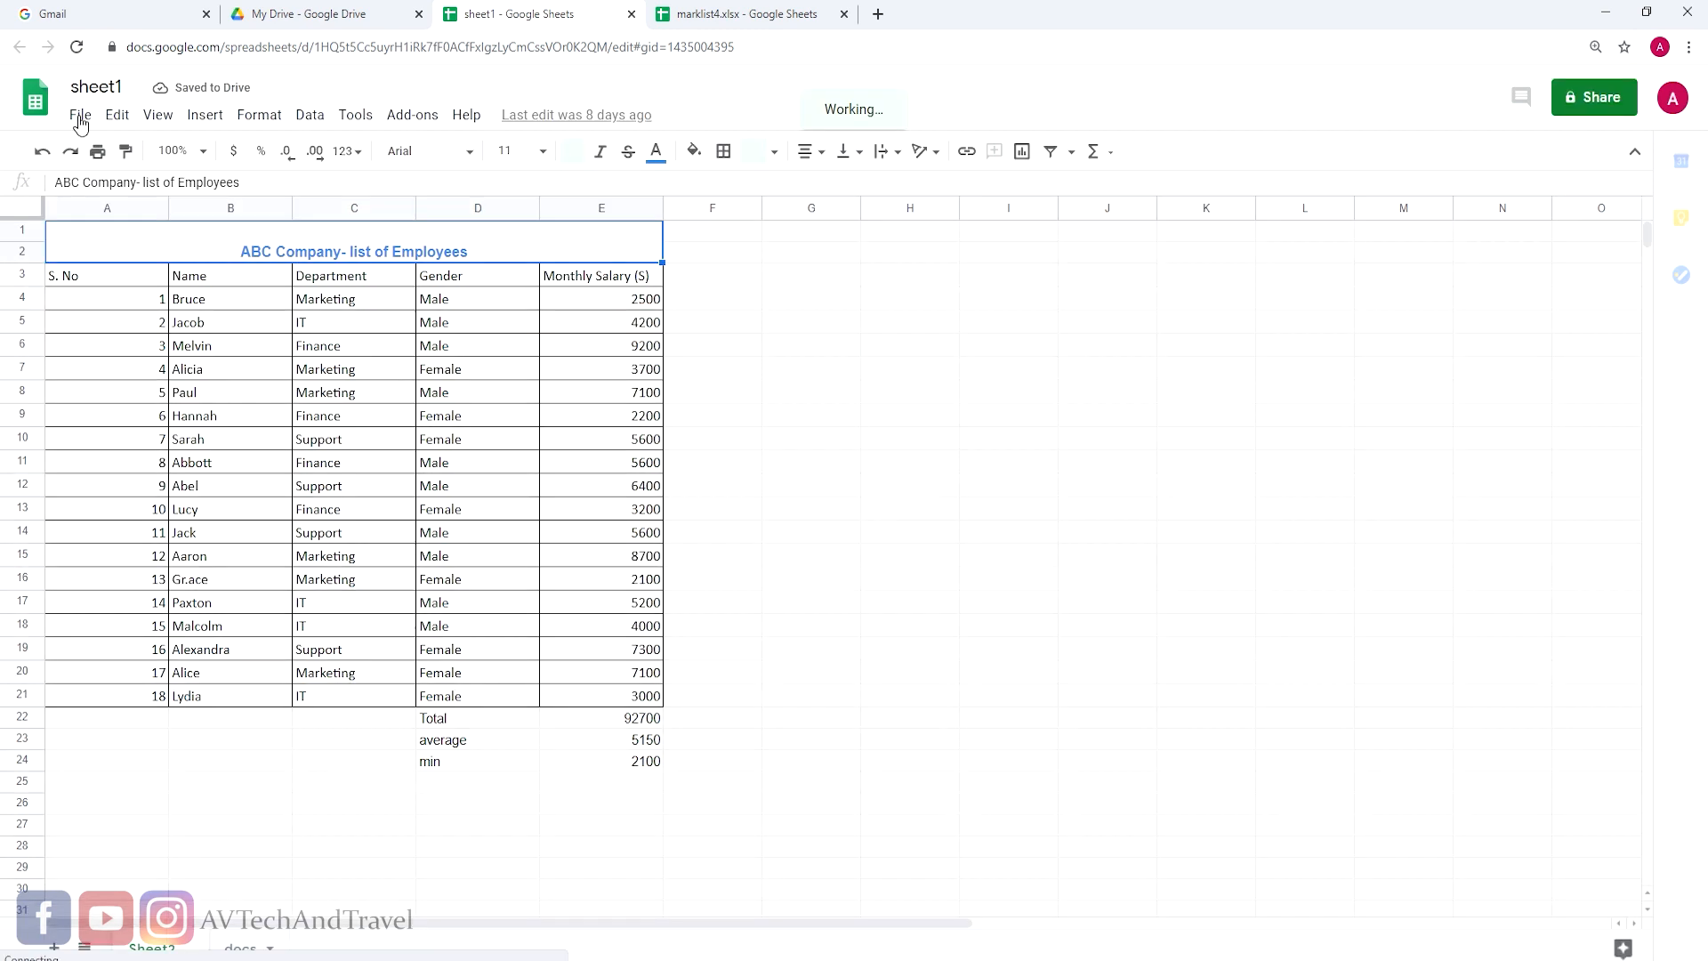
{"action": "left_click", "coordinate": [80, 116]}
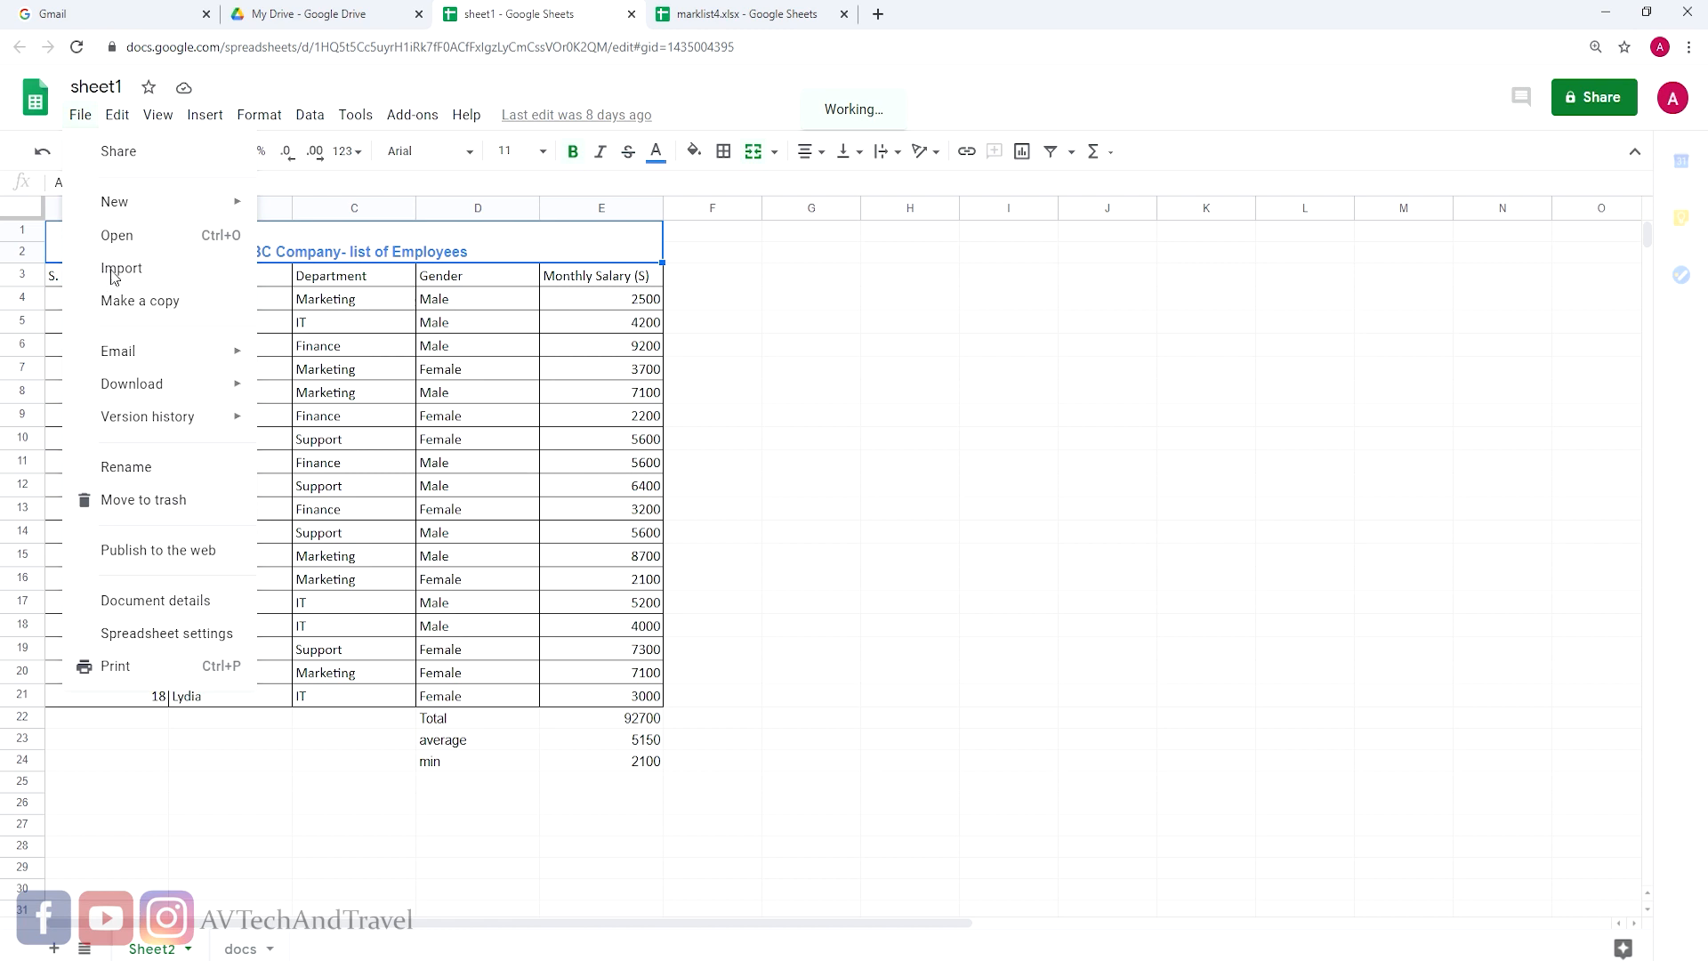
{"action": "left_click", "coordinate": [112, 271]}
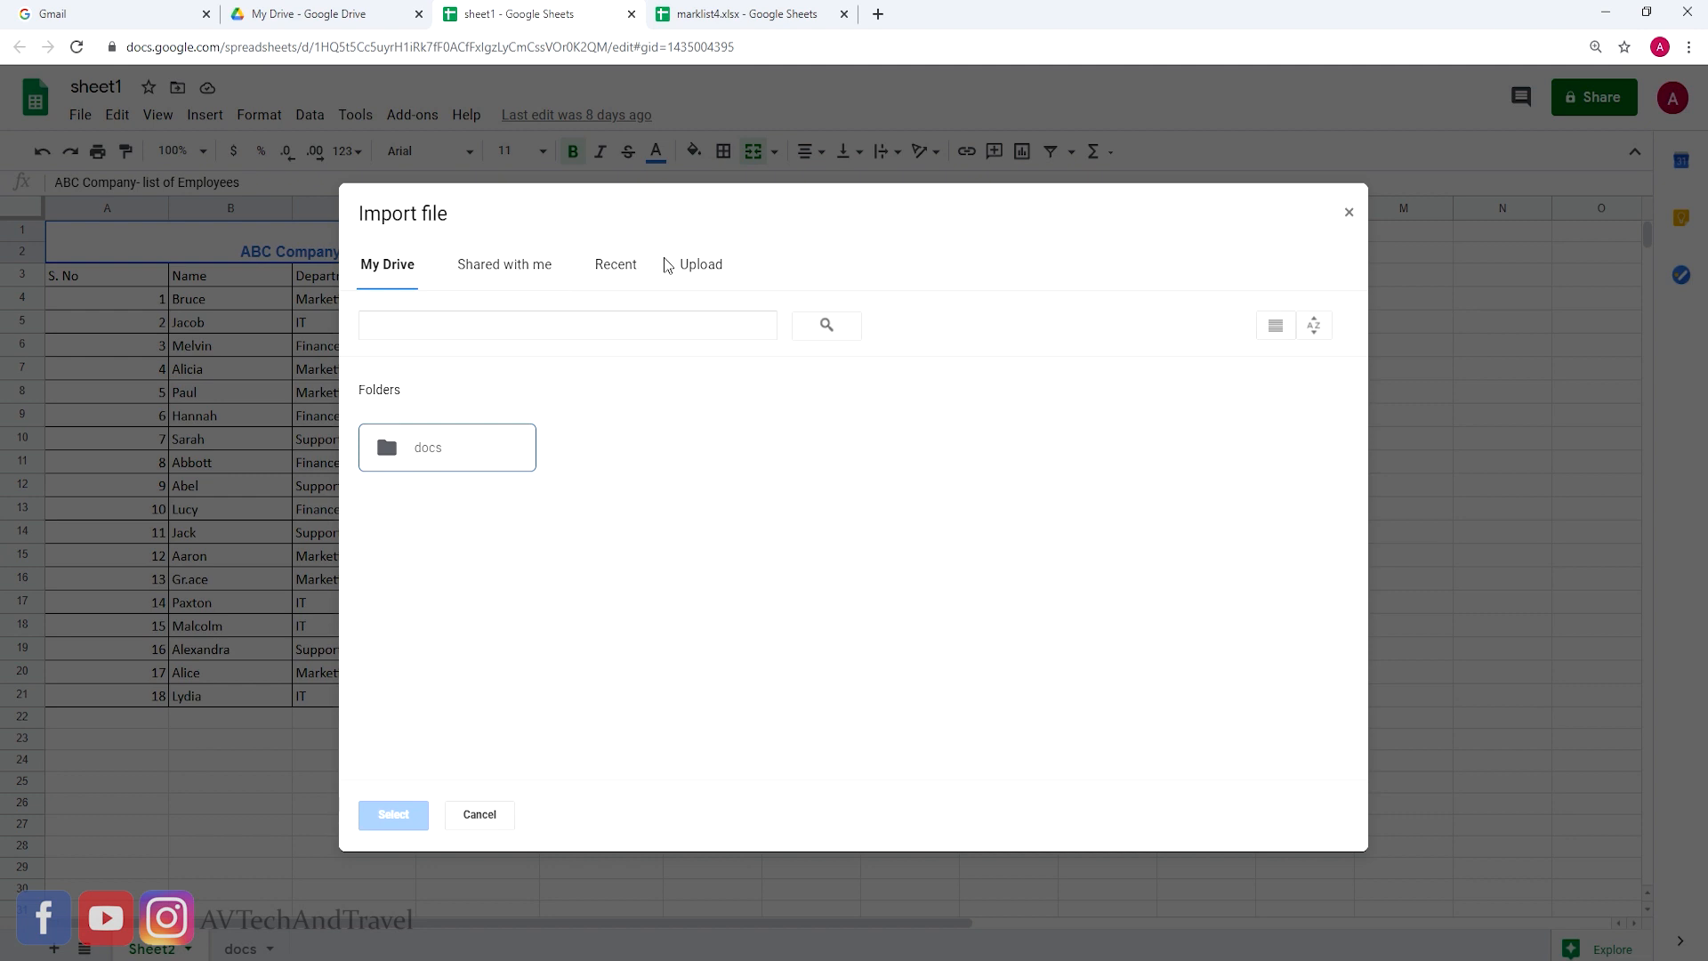
{"action": "left_click", "coordinate": [693, 278]}
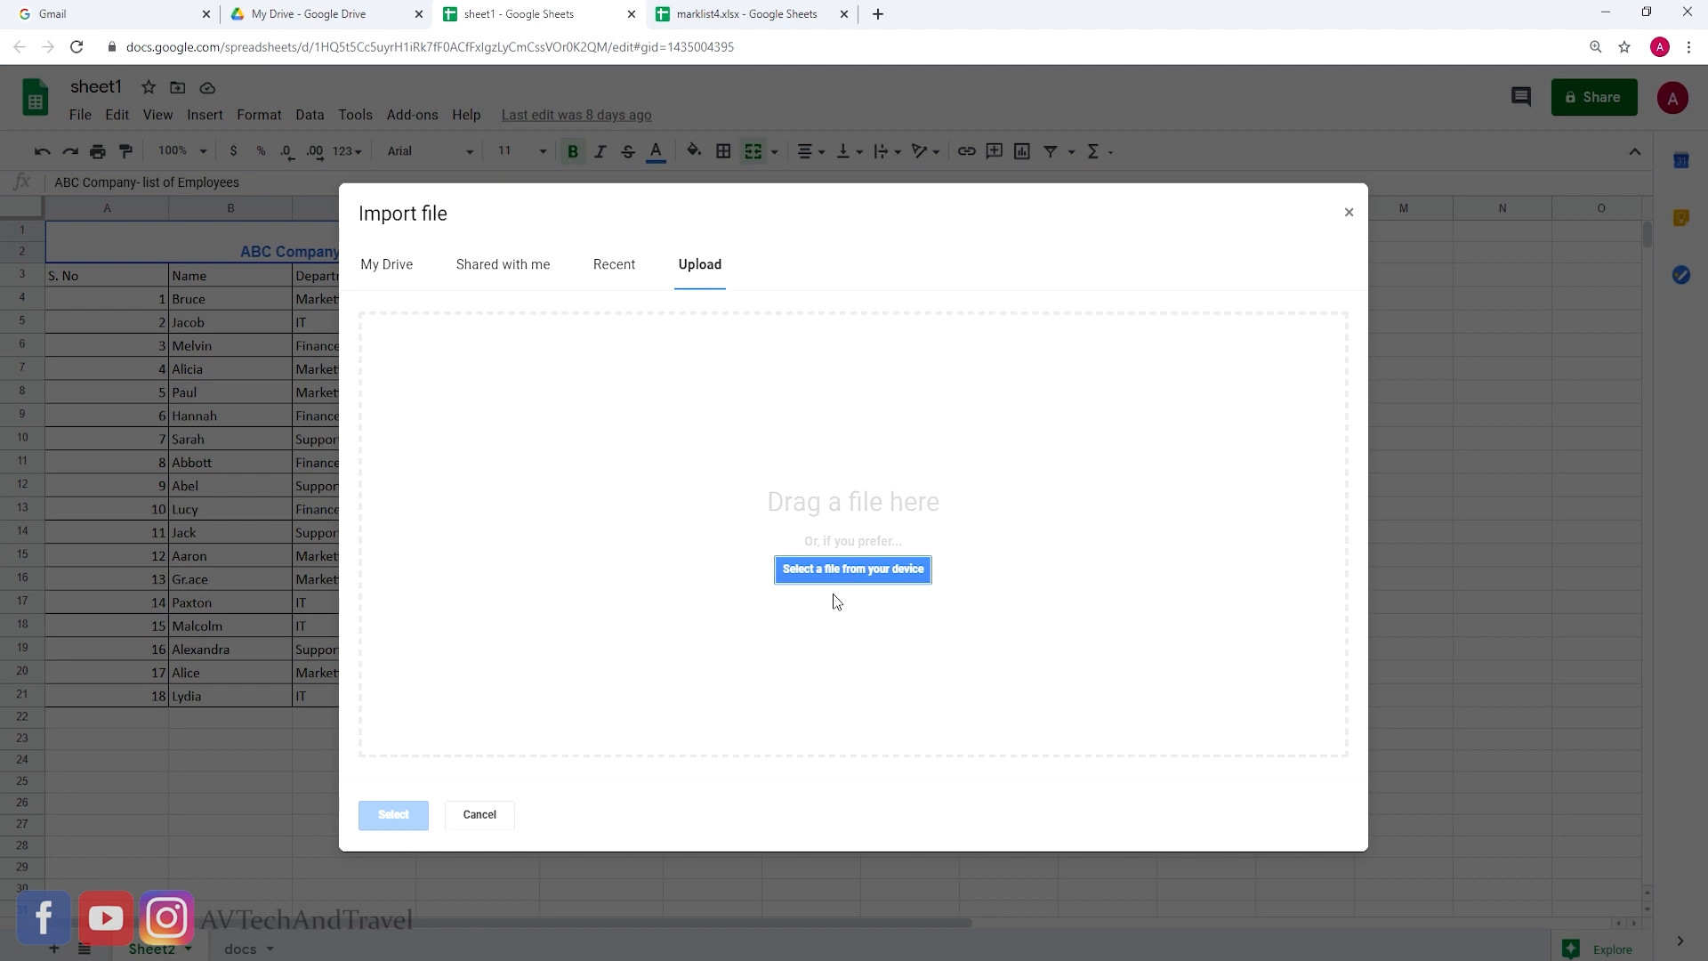
{"action": "left_click", "coordinate": [877, 575]}
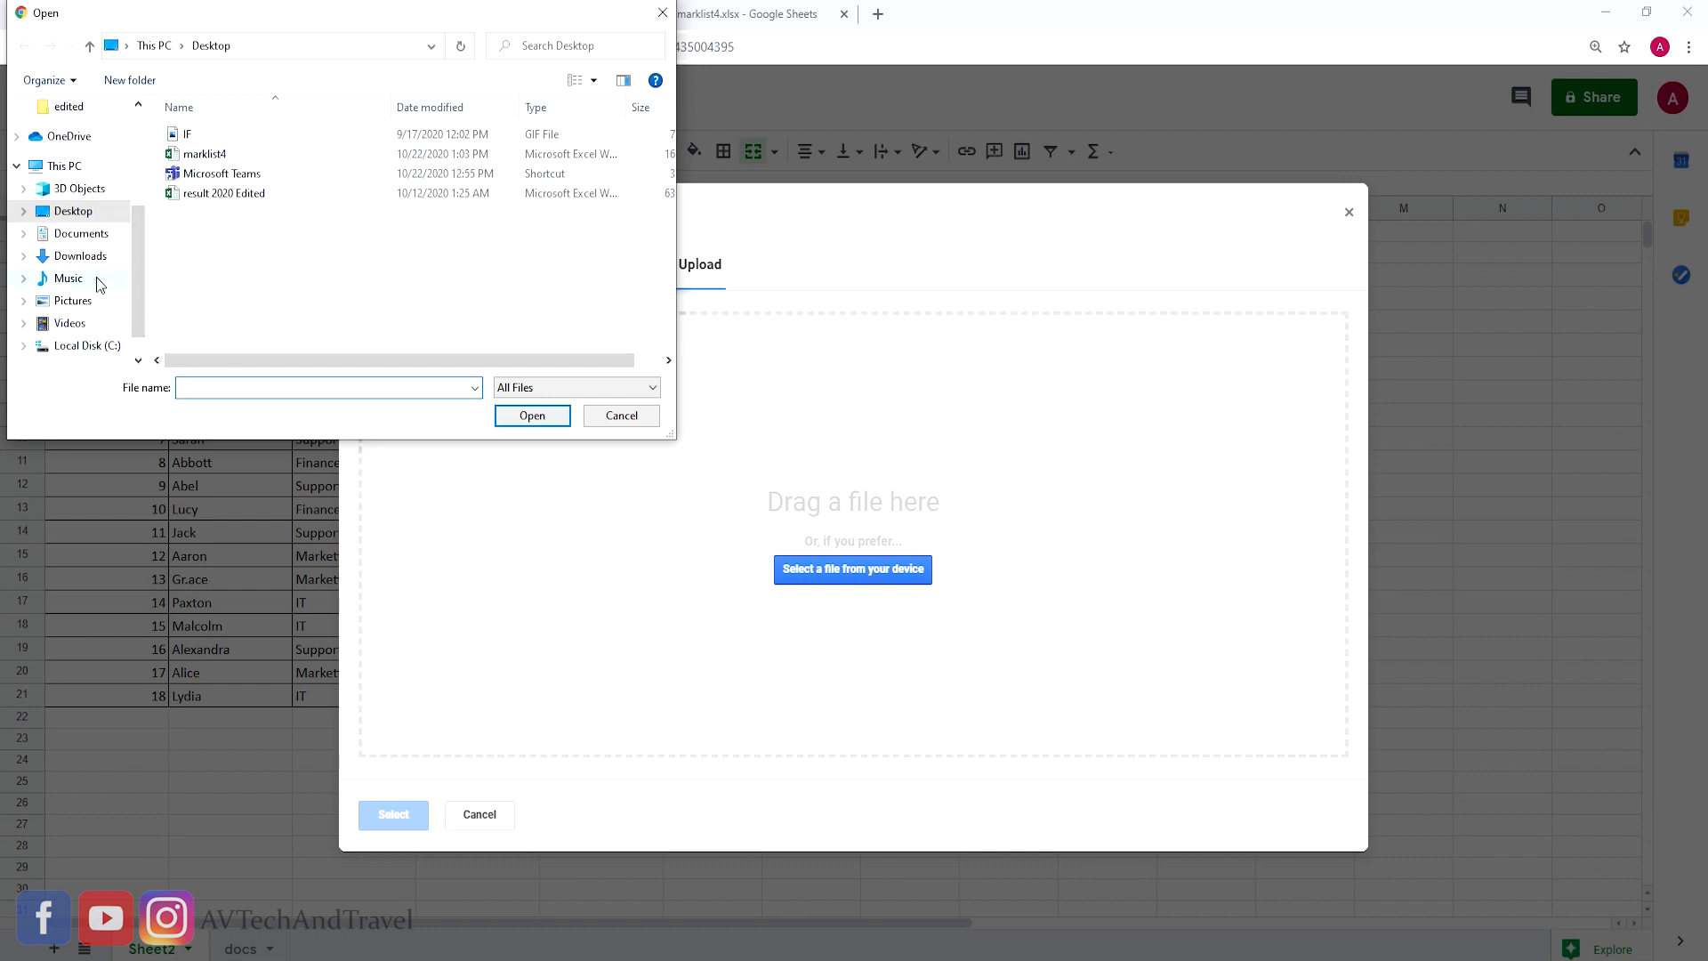
{"action": "left_click", "coordinate": [231, 157]}
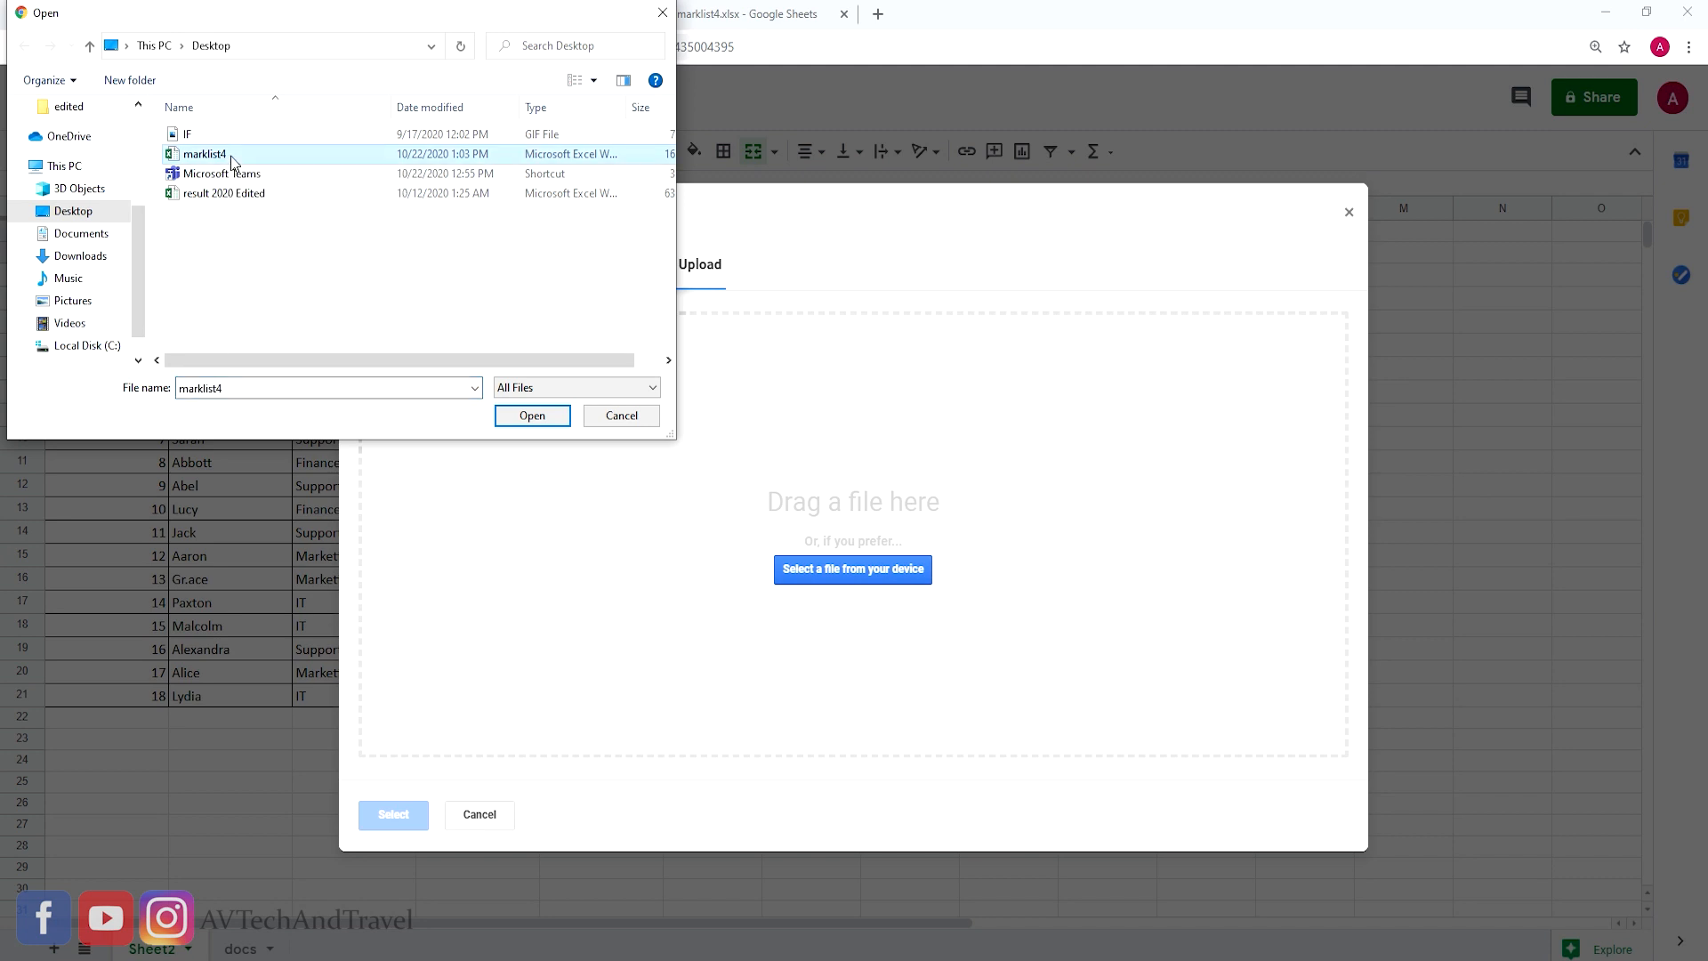
{"action": "left_click", "coordinate": [532, 416]}
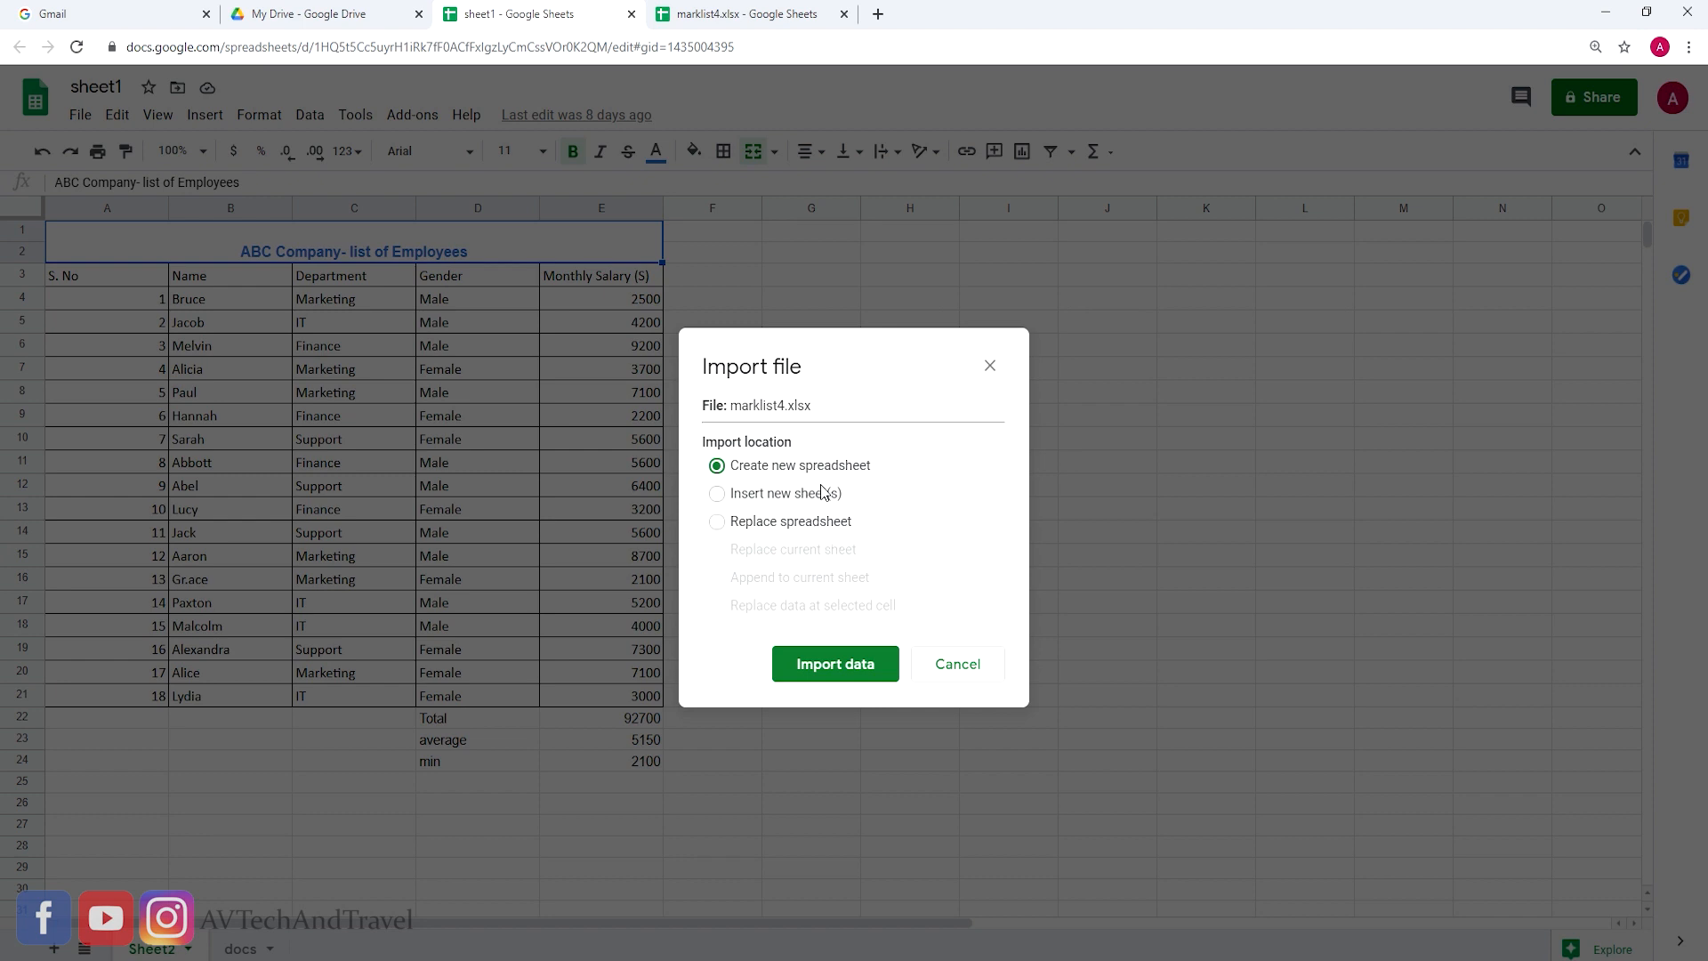
Step: Import the marklist4.xlsx data as a new spreadsheet and open that spreadsheet
{"action": "left_click", "coordinate": [827, 667]}
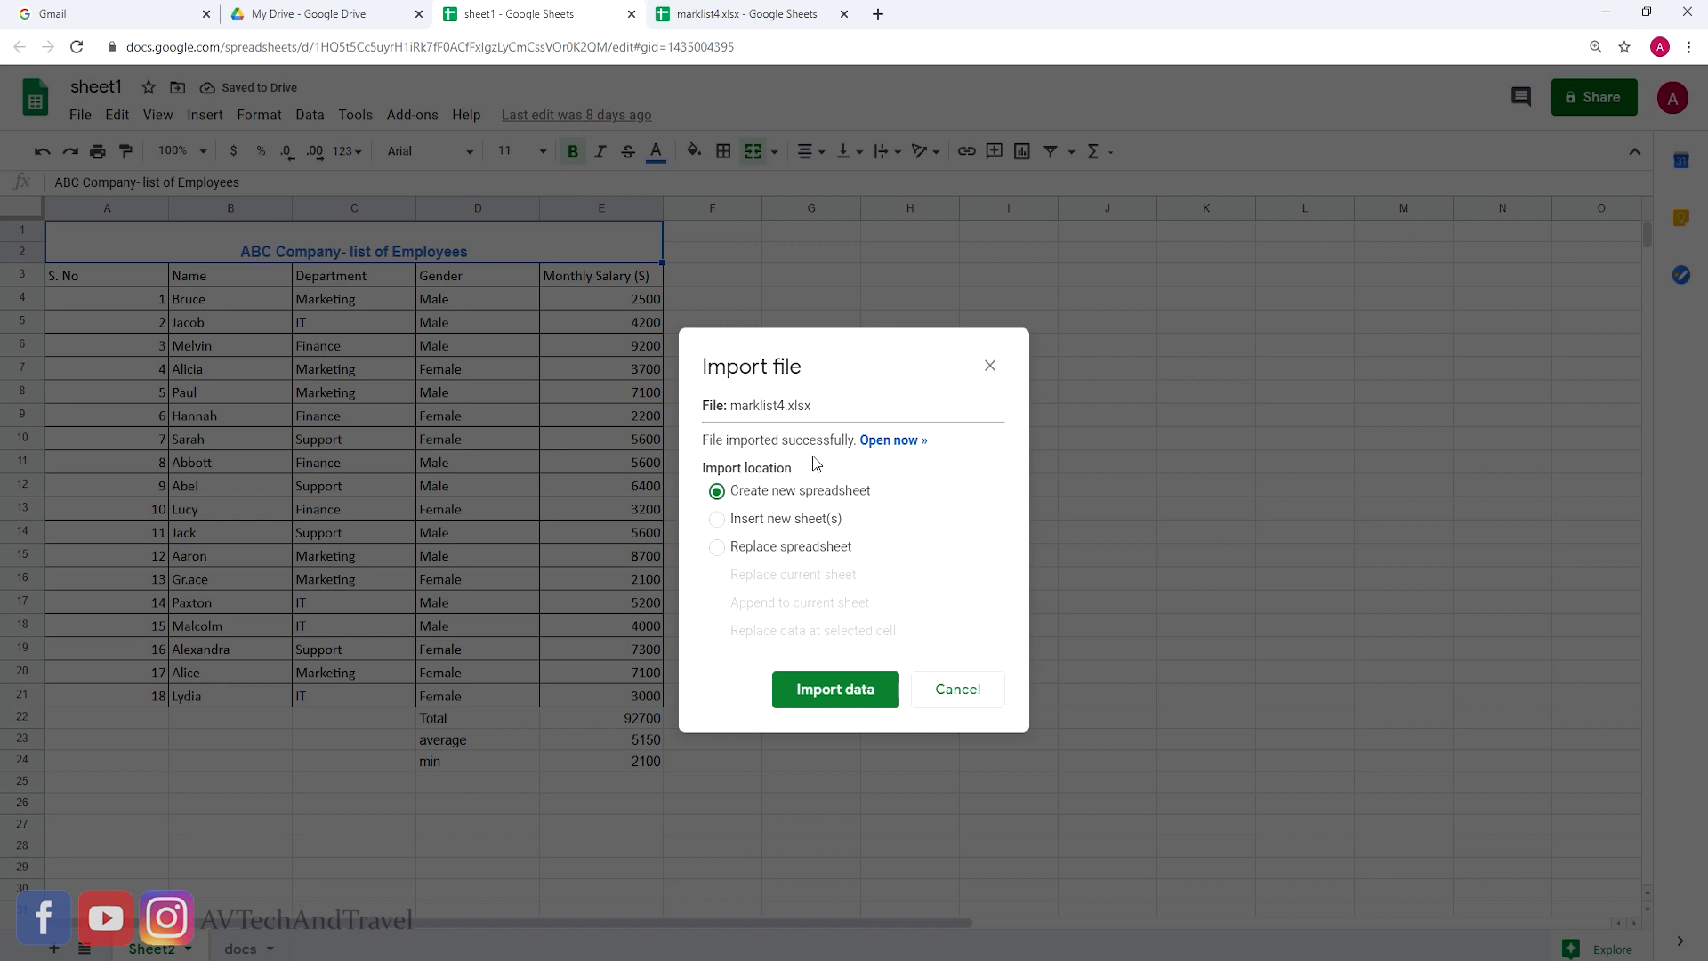
{"action": "left_click", "coordinate": [890, 442]}
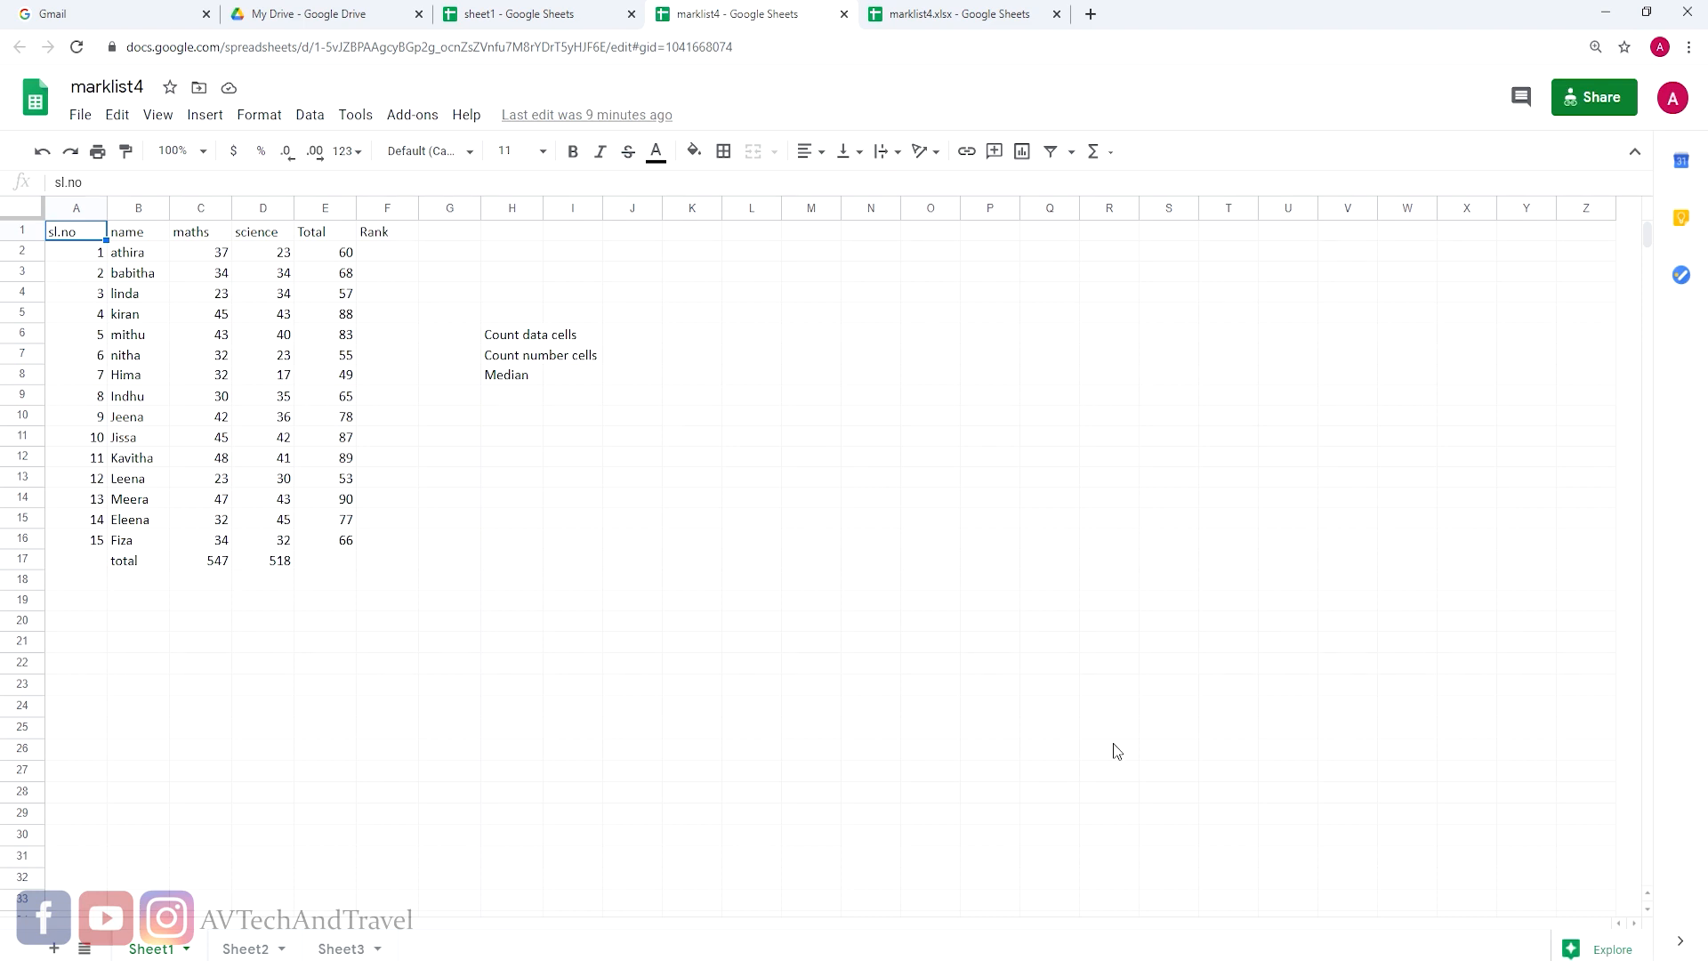
Step: Open the sharing settings of marklist4, dismiss the restrictions tip and add the first suggested contact as recipient
{"action": "left_click", "coordinate": [1600, 100]}
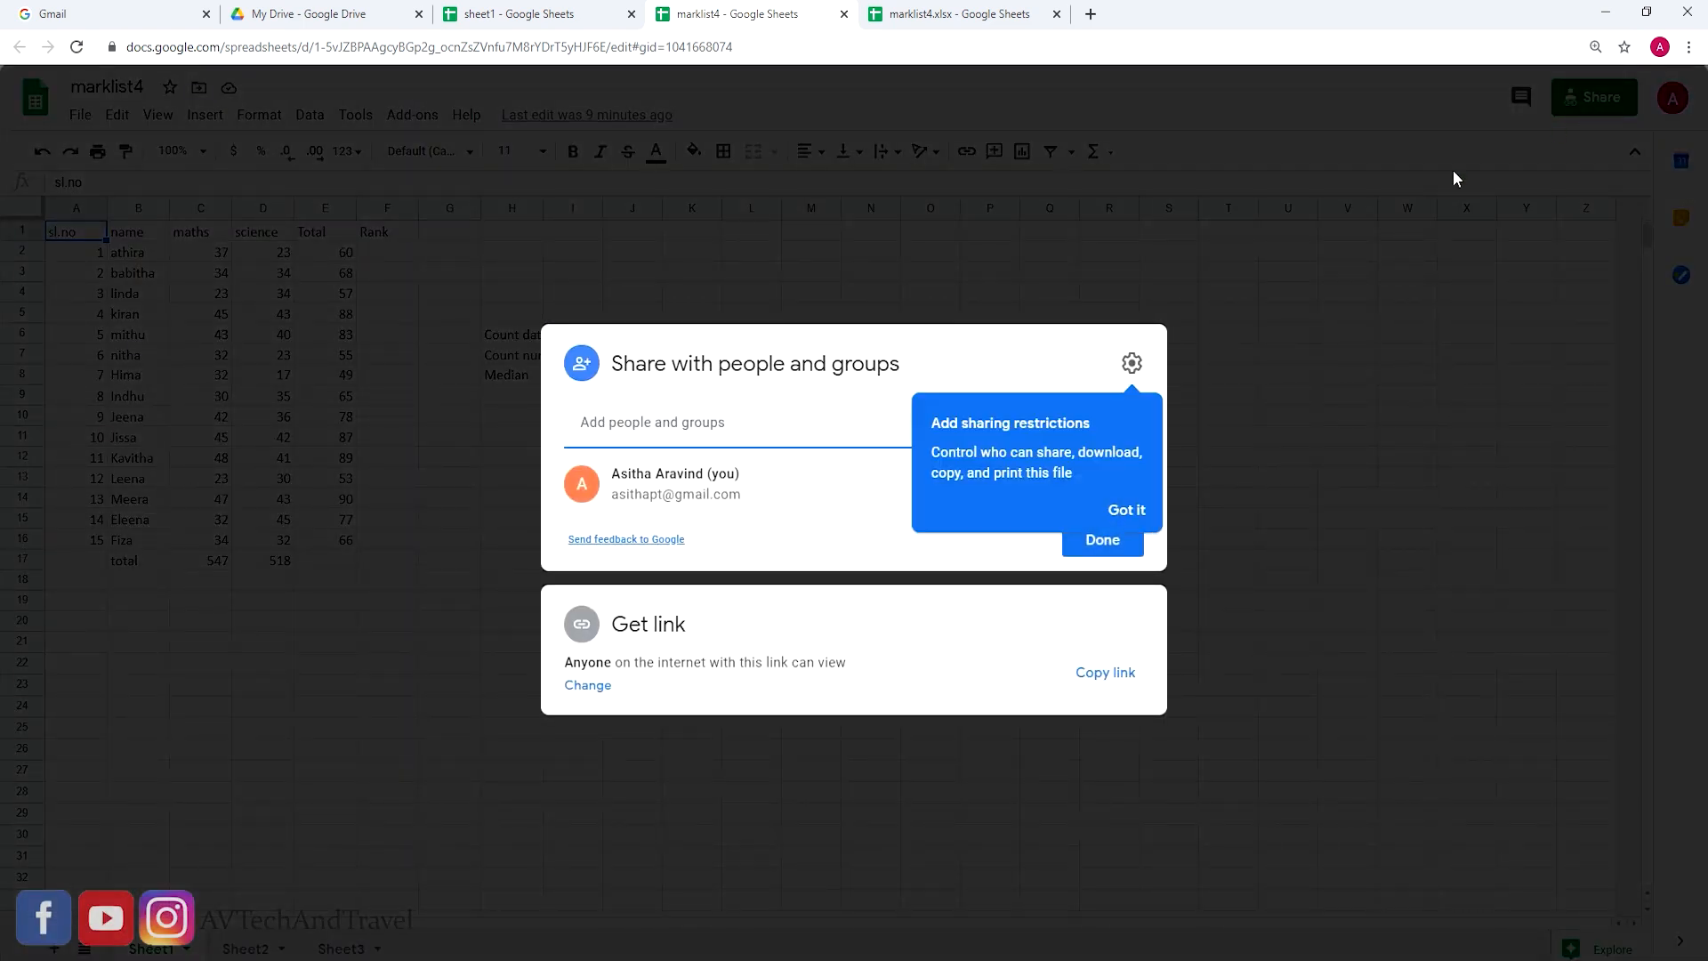
{"action": "left_click", "coordinate": [1127, 513]}
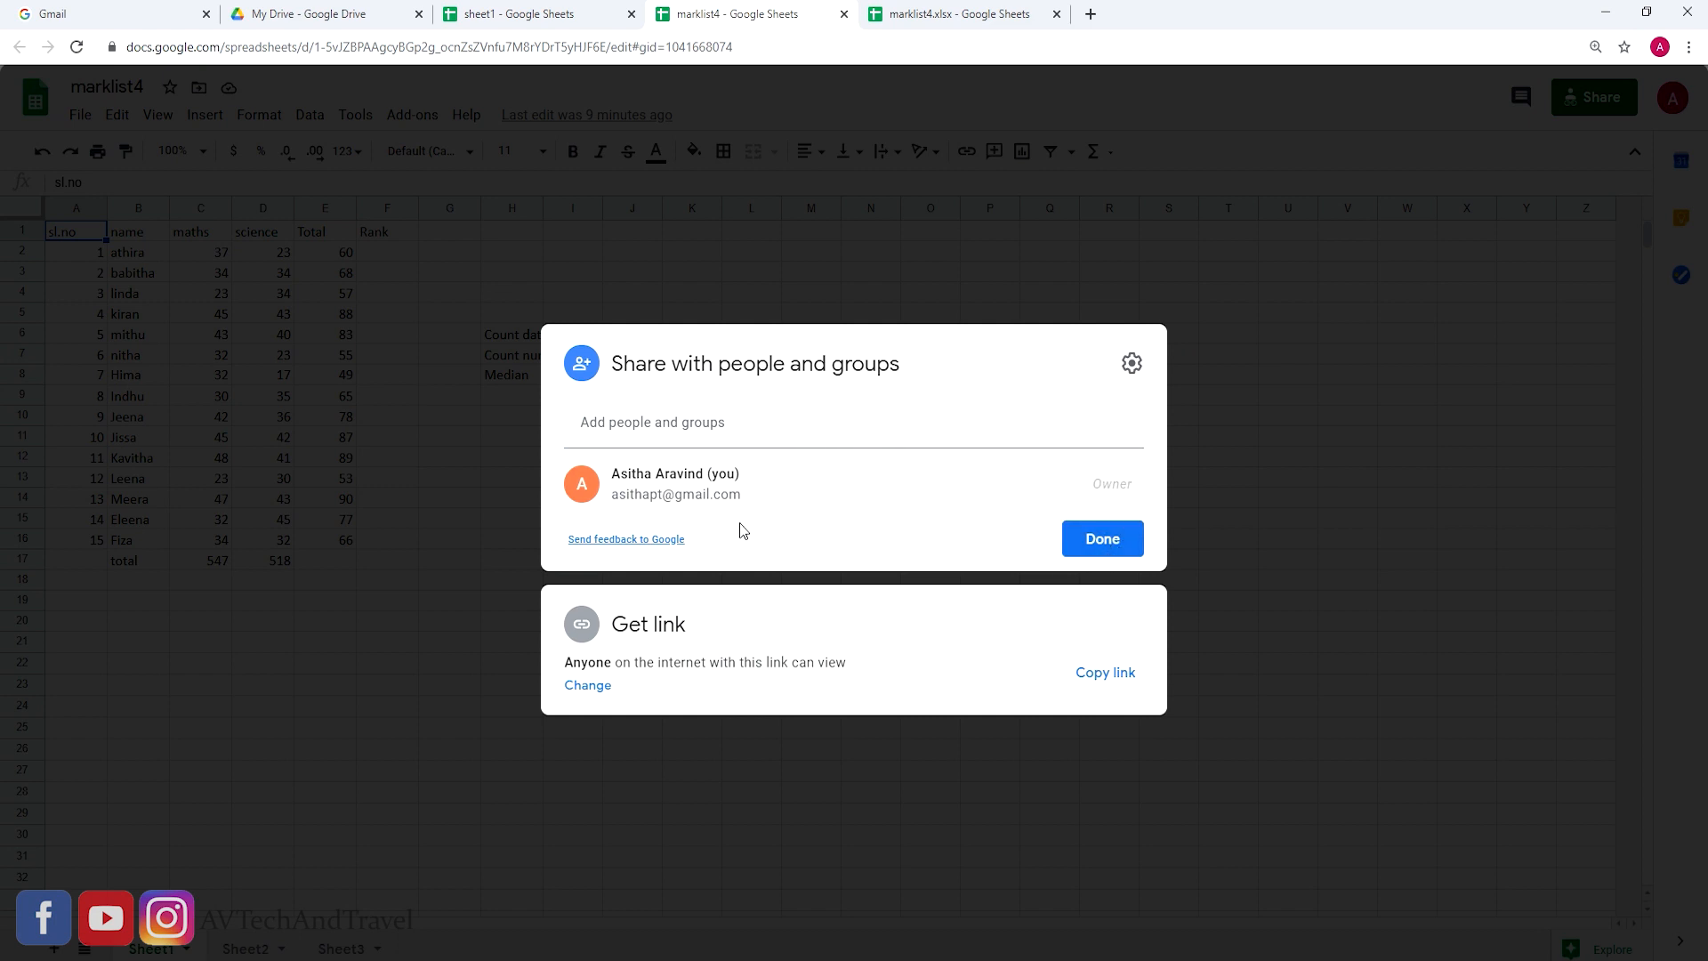
{"action": "mouse_move", "coordinate": [867, 497]}
{"action": "left_click", "coordinate": [688, 428]}
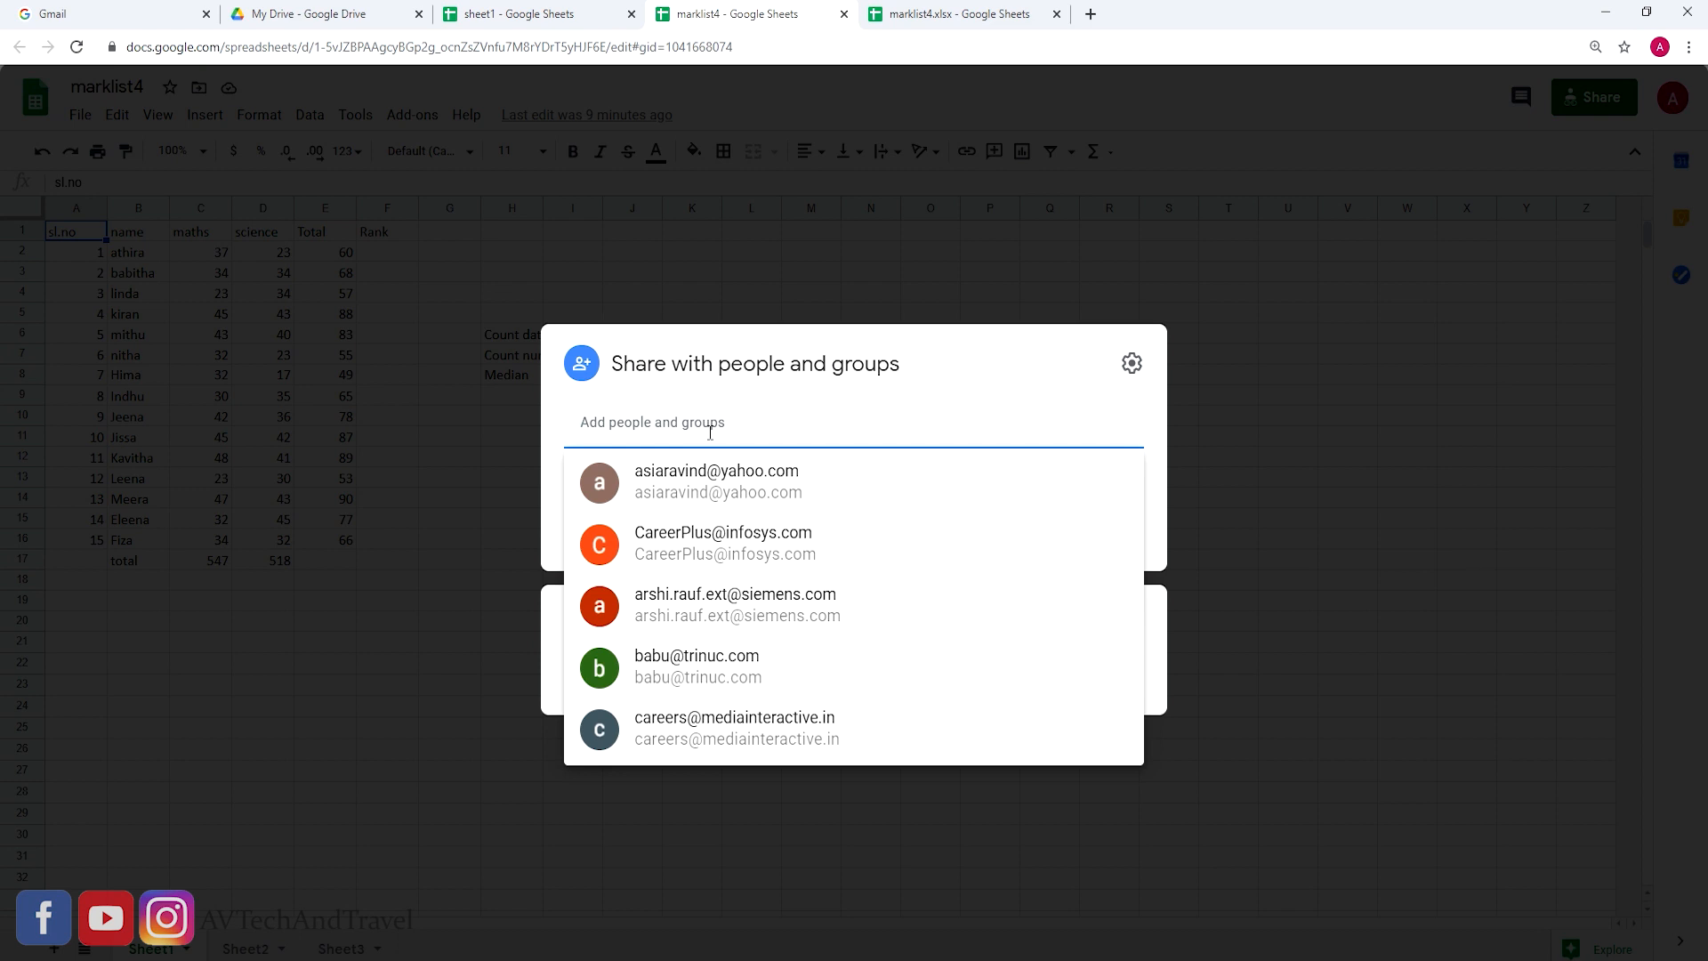
{"action": "left_click", "coordinate": [705, 483]}
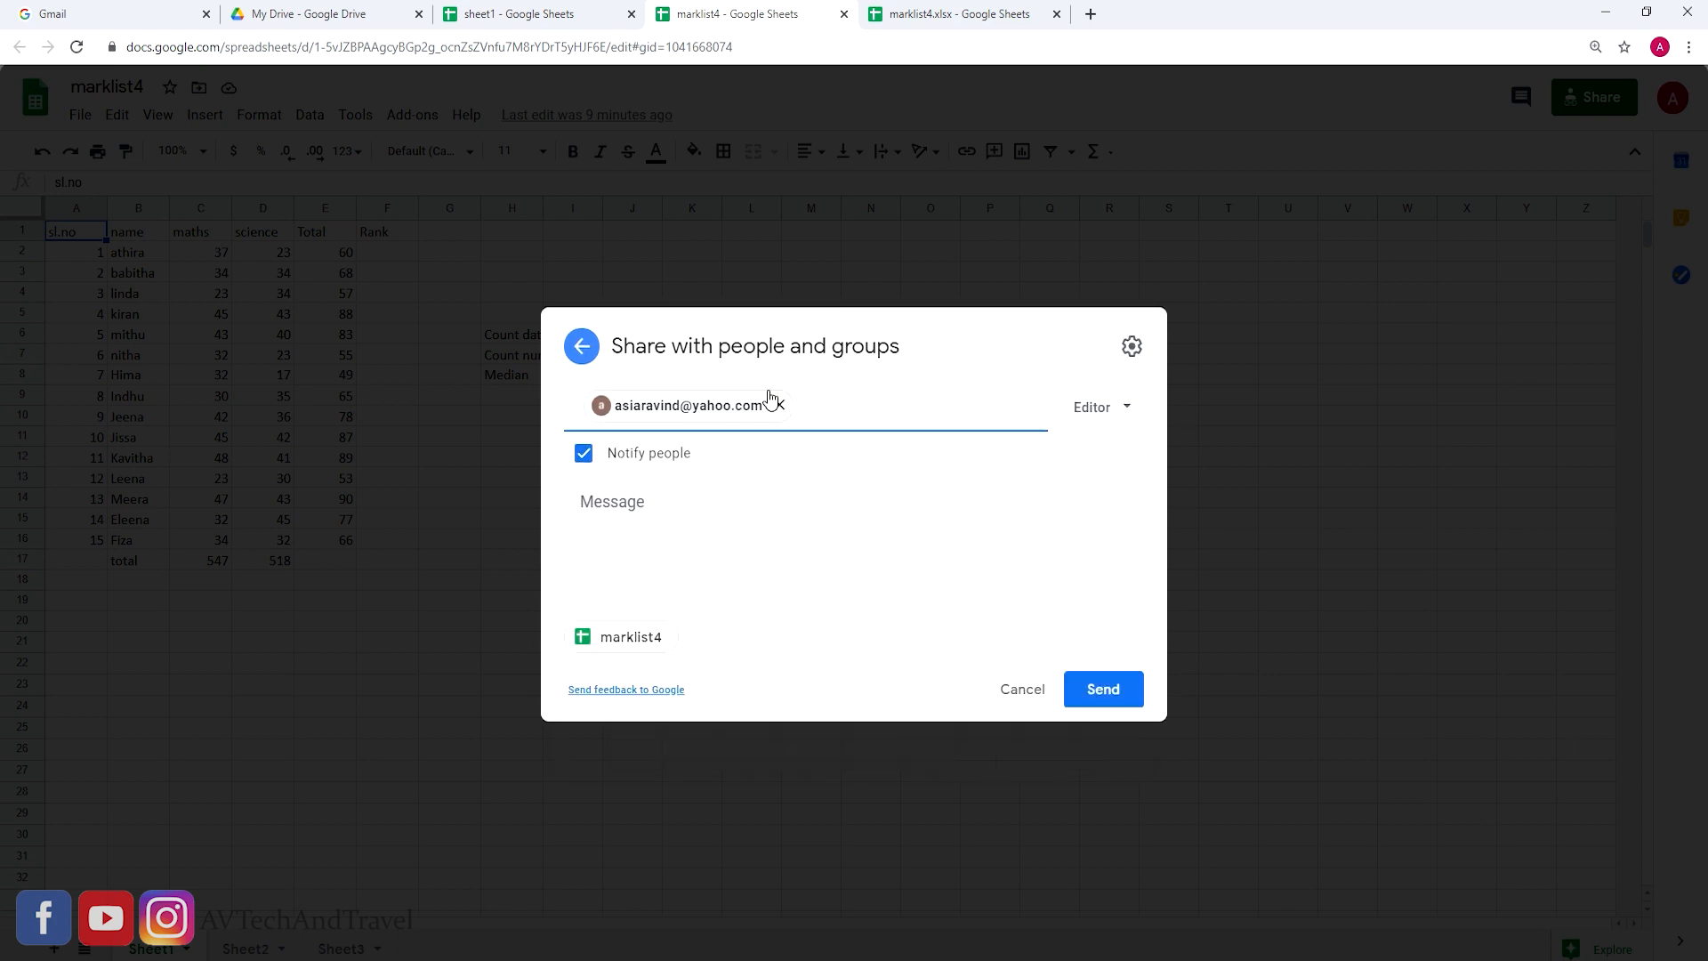
Step: Review the recipient's role choices and the message field, and remove the recipient from the marklist4 sharing dialog
{"action": "left_click", "coordinate": [1101, 409]}
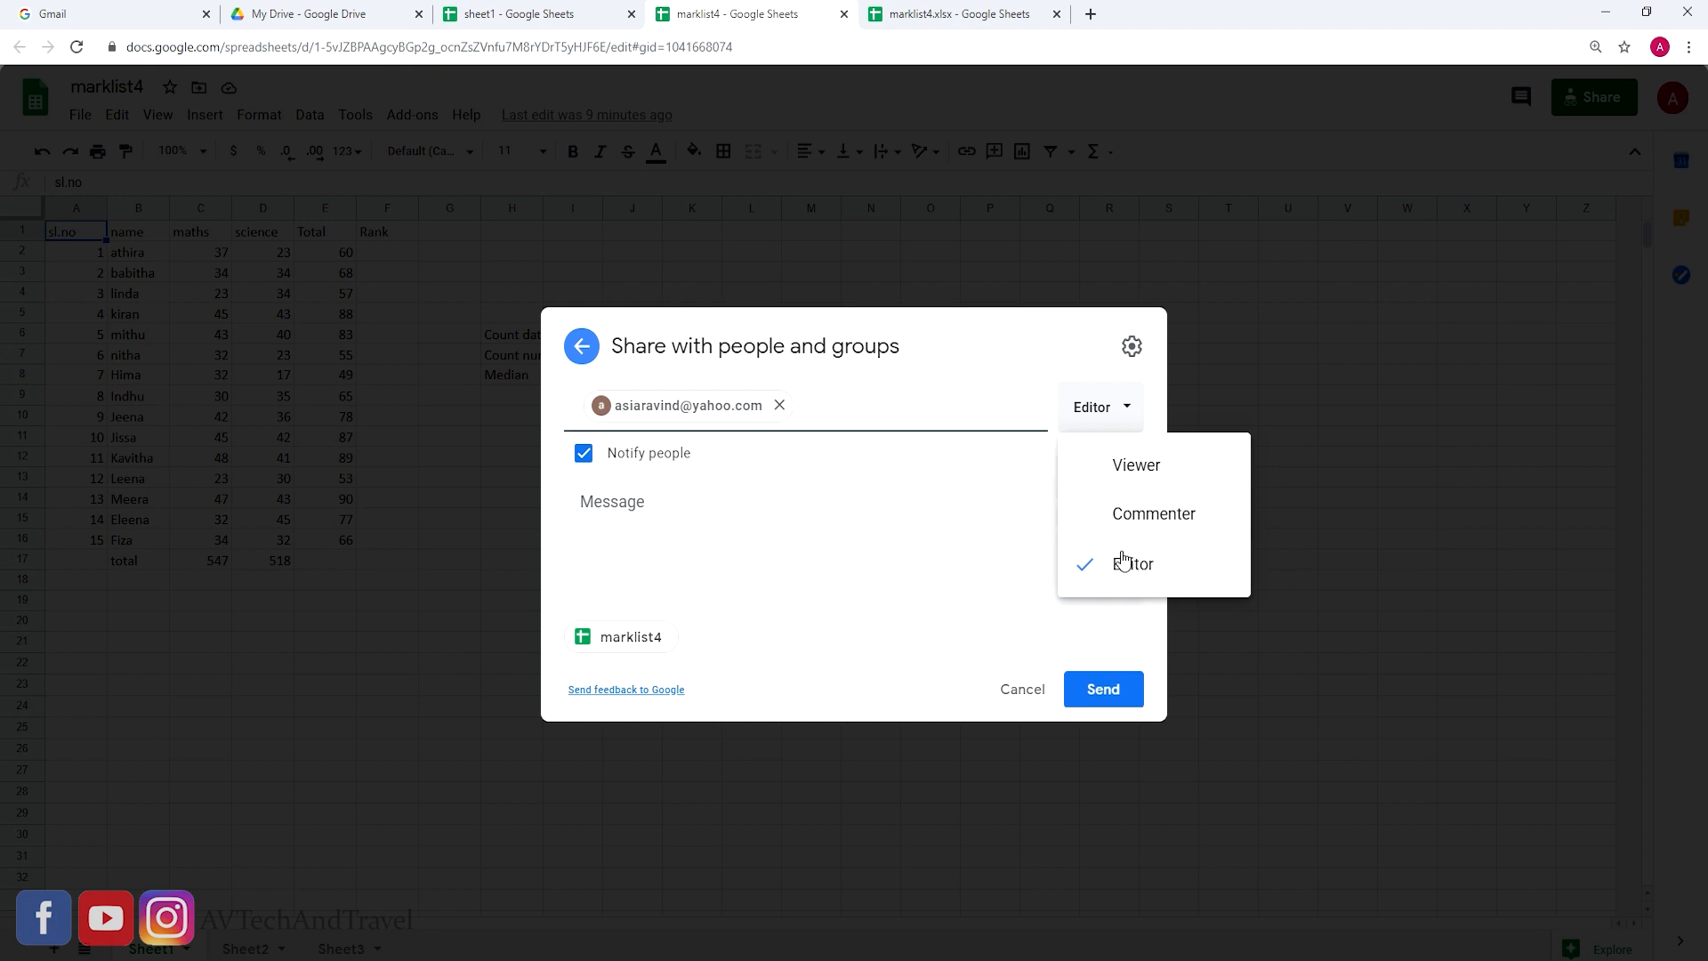
{"action": "left_click", "coordinate": [1034, 463]}
{"action": "left_click", "coordinate": [706, 504]}
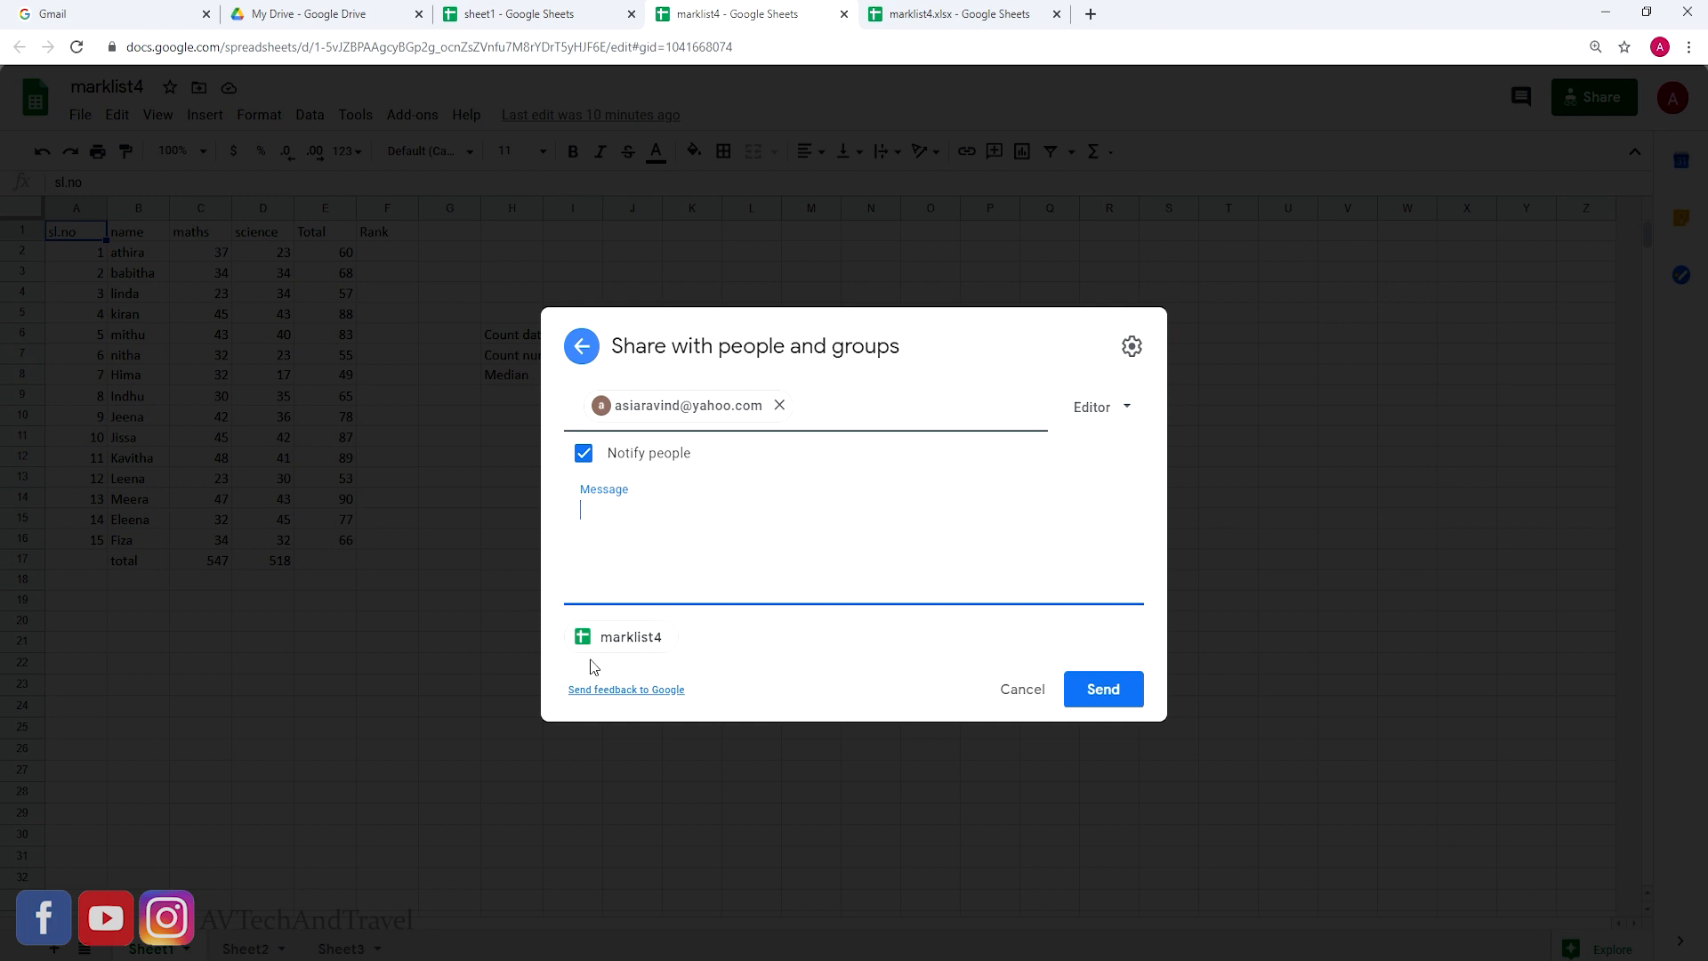
{"action": "left_click", "coordinate": [1101, 704]}
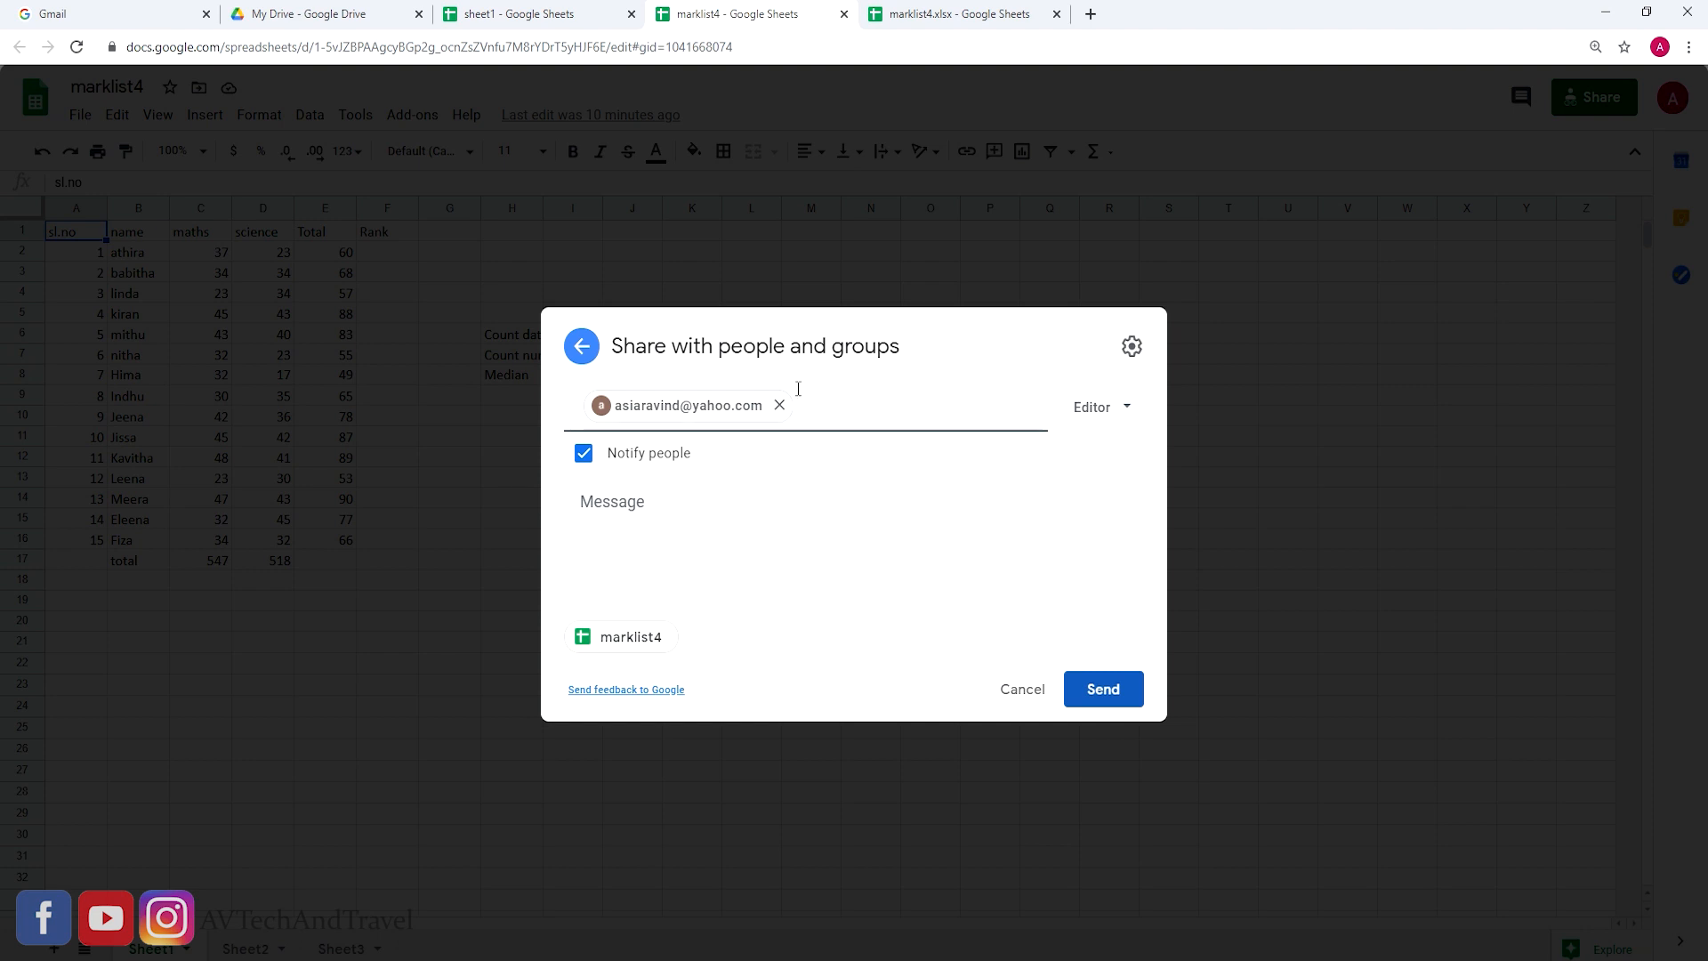
{"action": "left_click", "coordinate": [776, 408]}
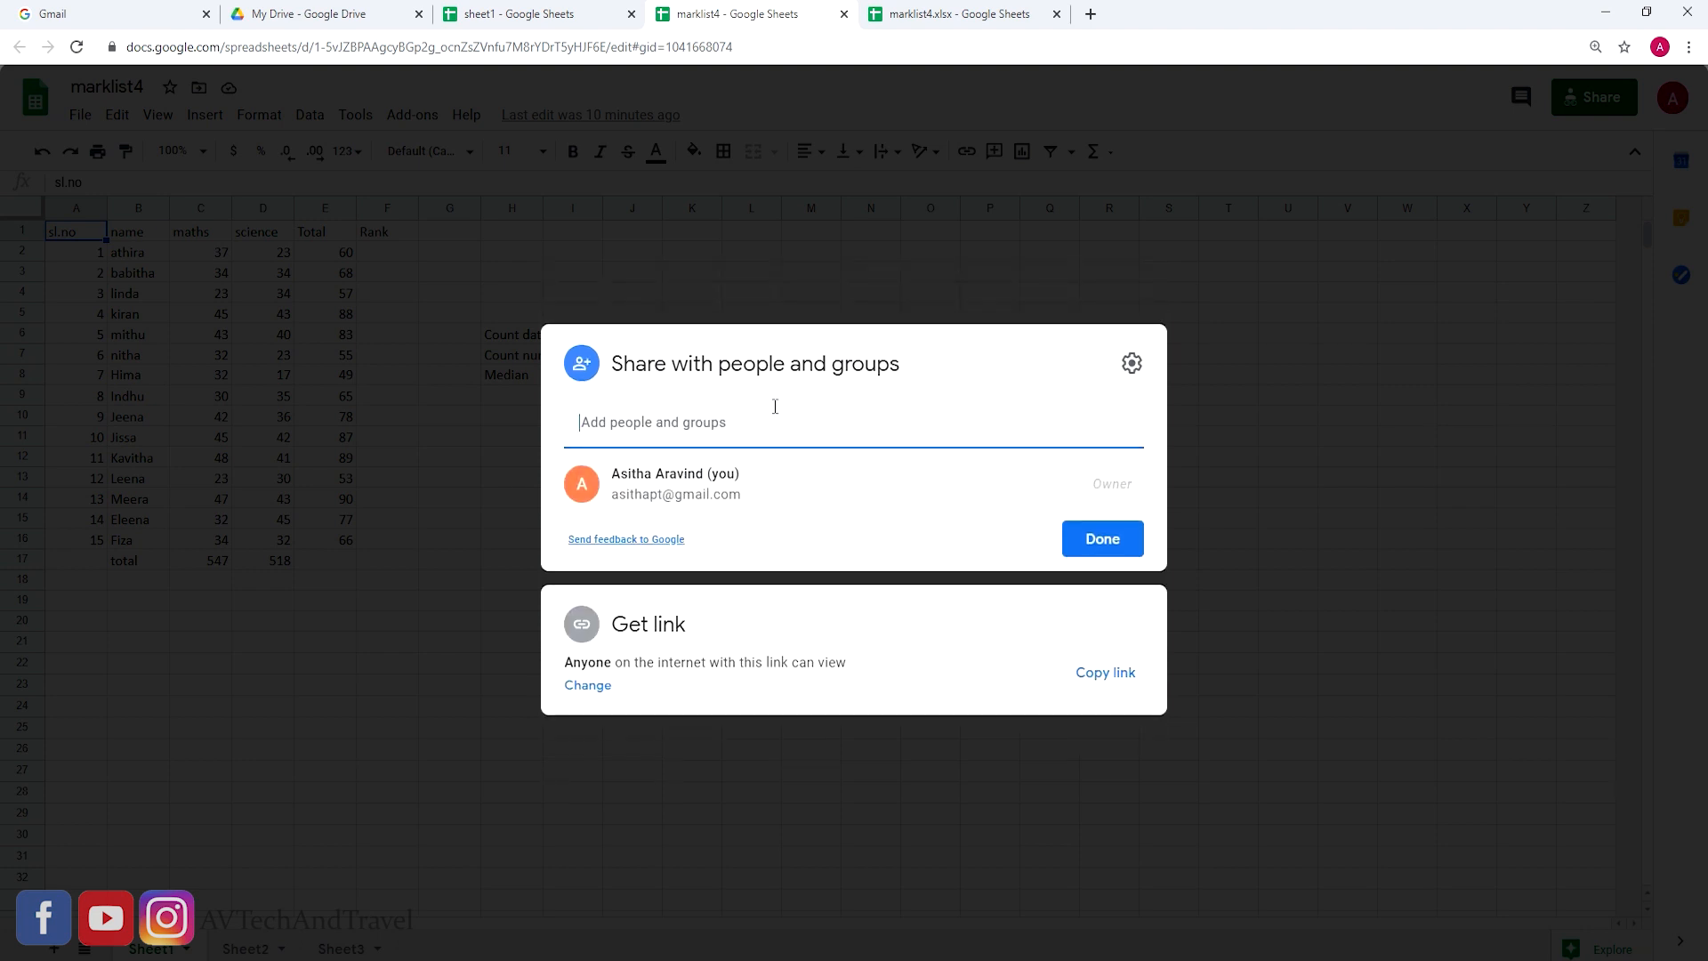
Step: Set the marklist4 link access to Restricted and finish the sharing settings
{"action": "left_click", "coordinate": [812, 637]}
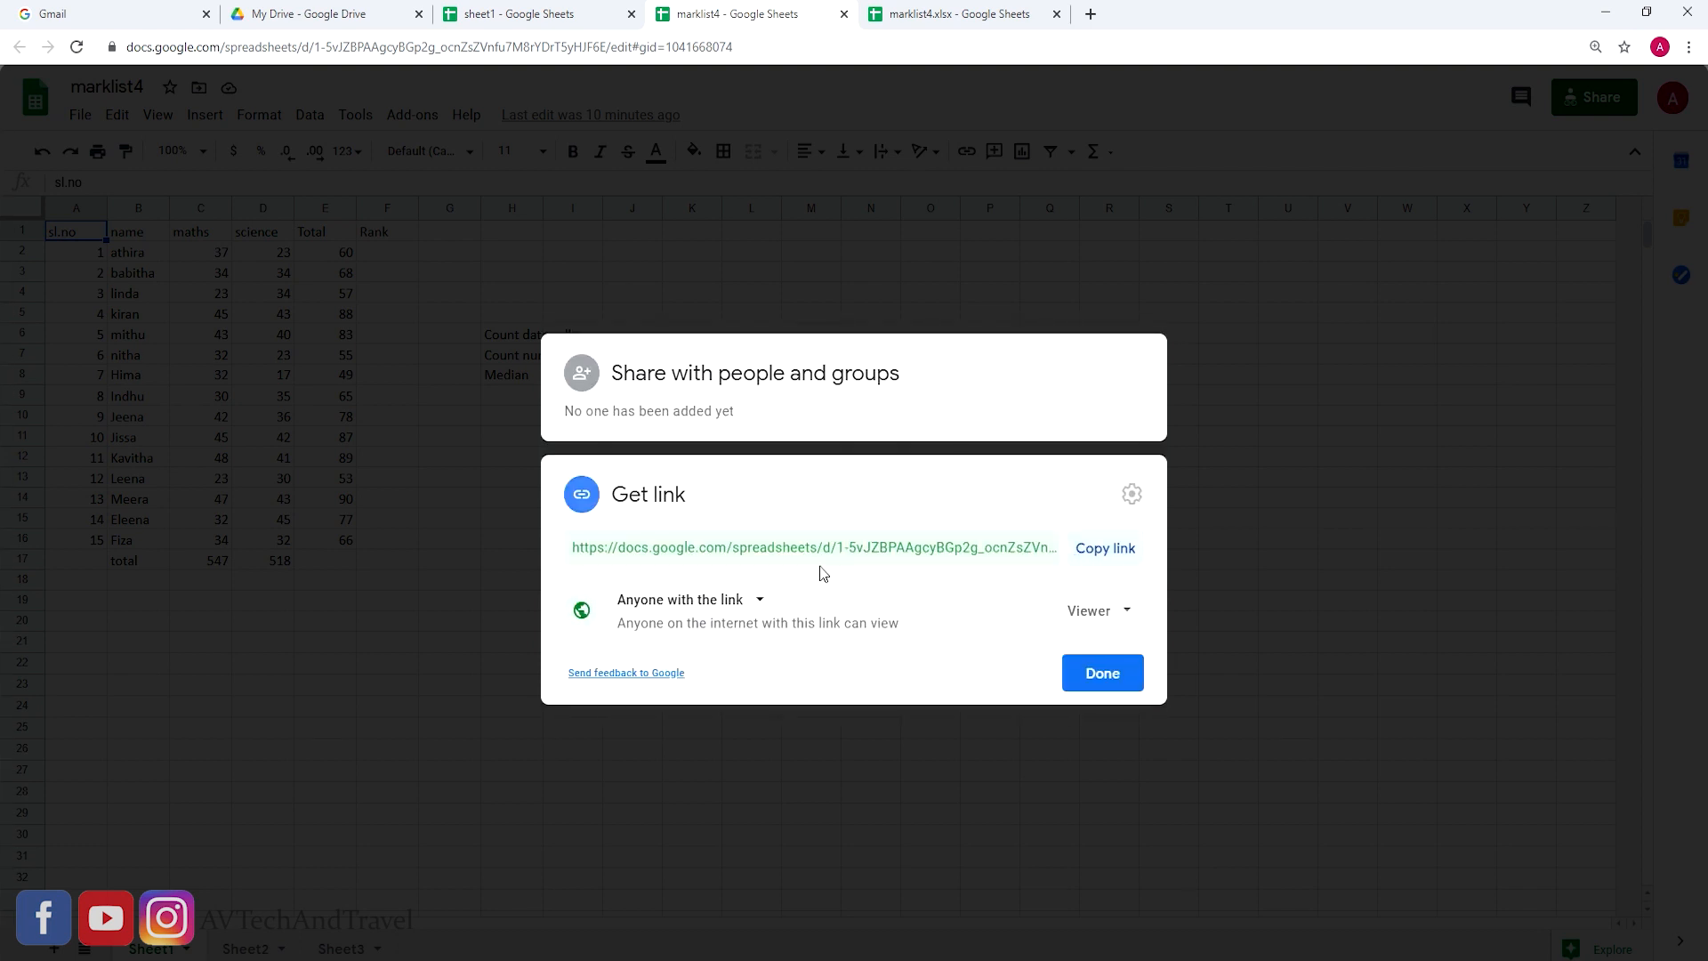
{"action": "left_click", "coordinate": [1101, 559]}
{"action": "left_click", "coordinate": [763, 604]}
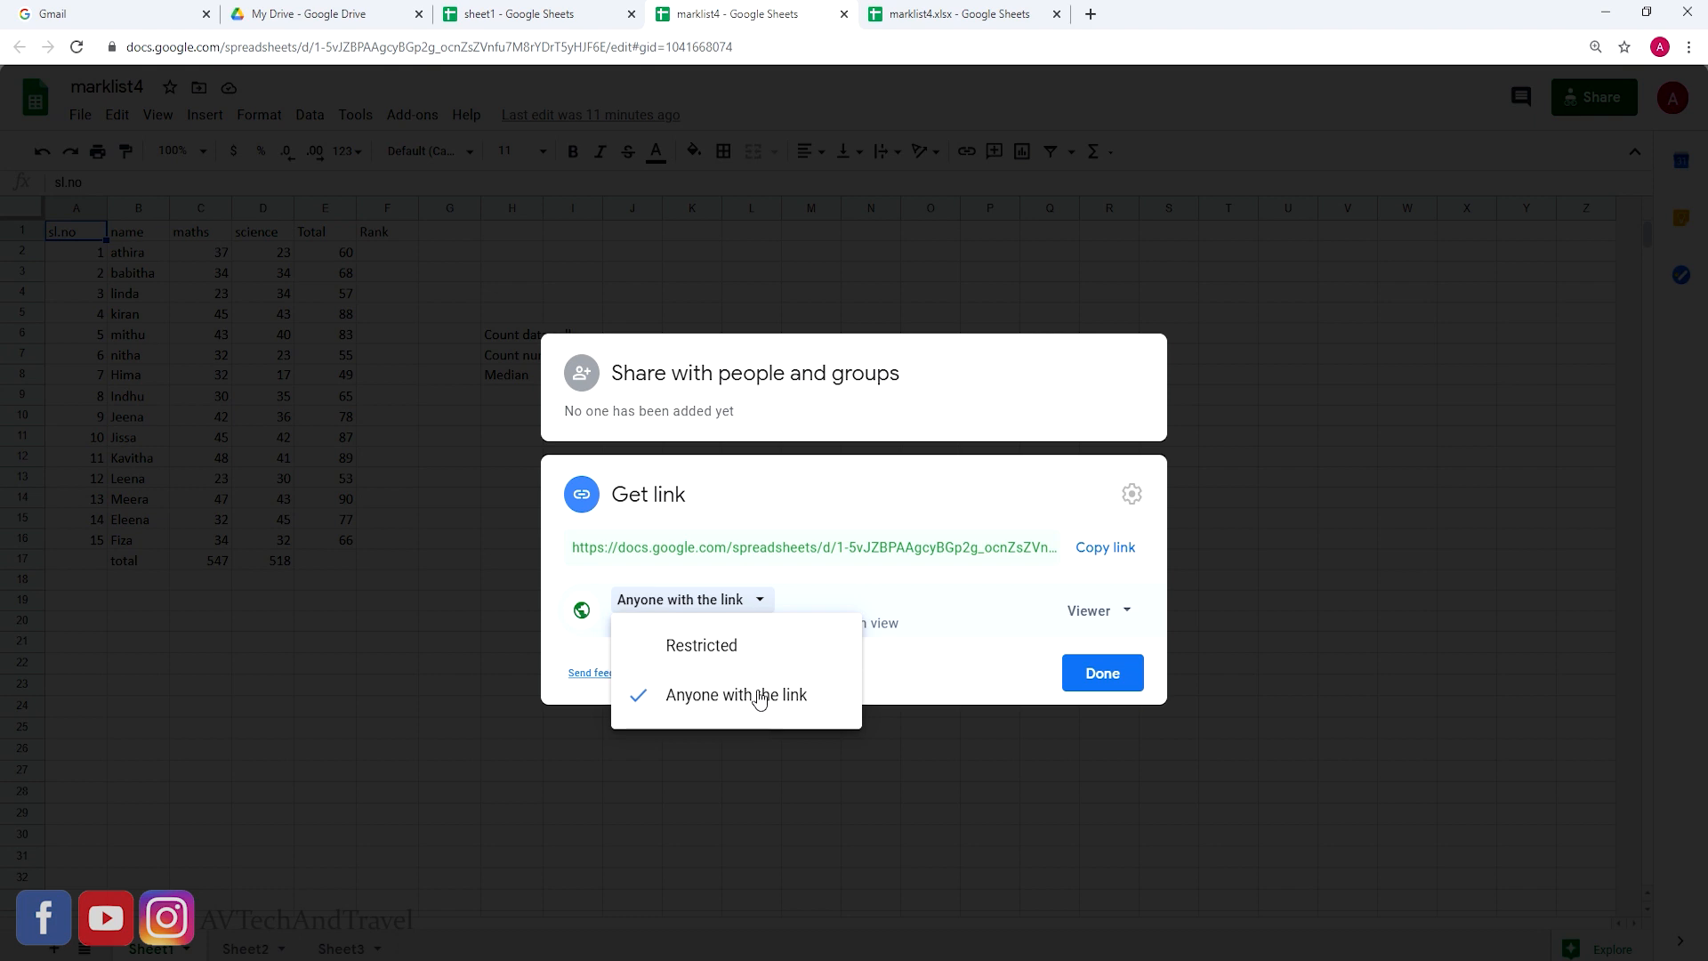
{"action": "left_click", "coordinate": [750, 652]}
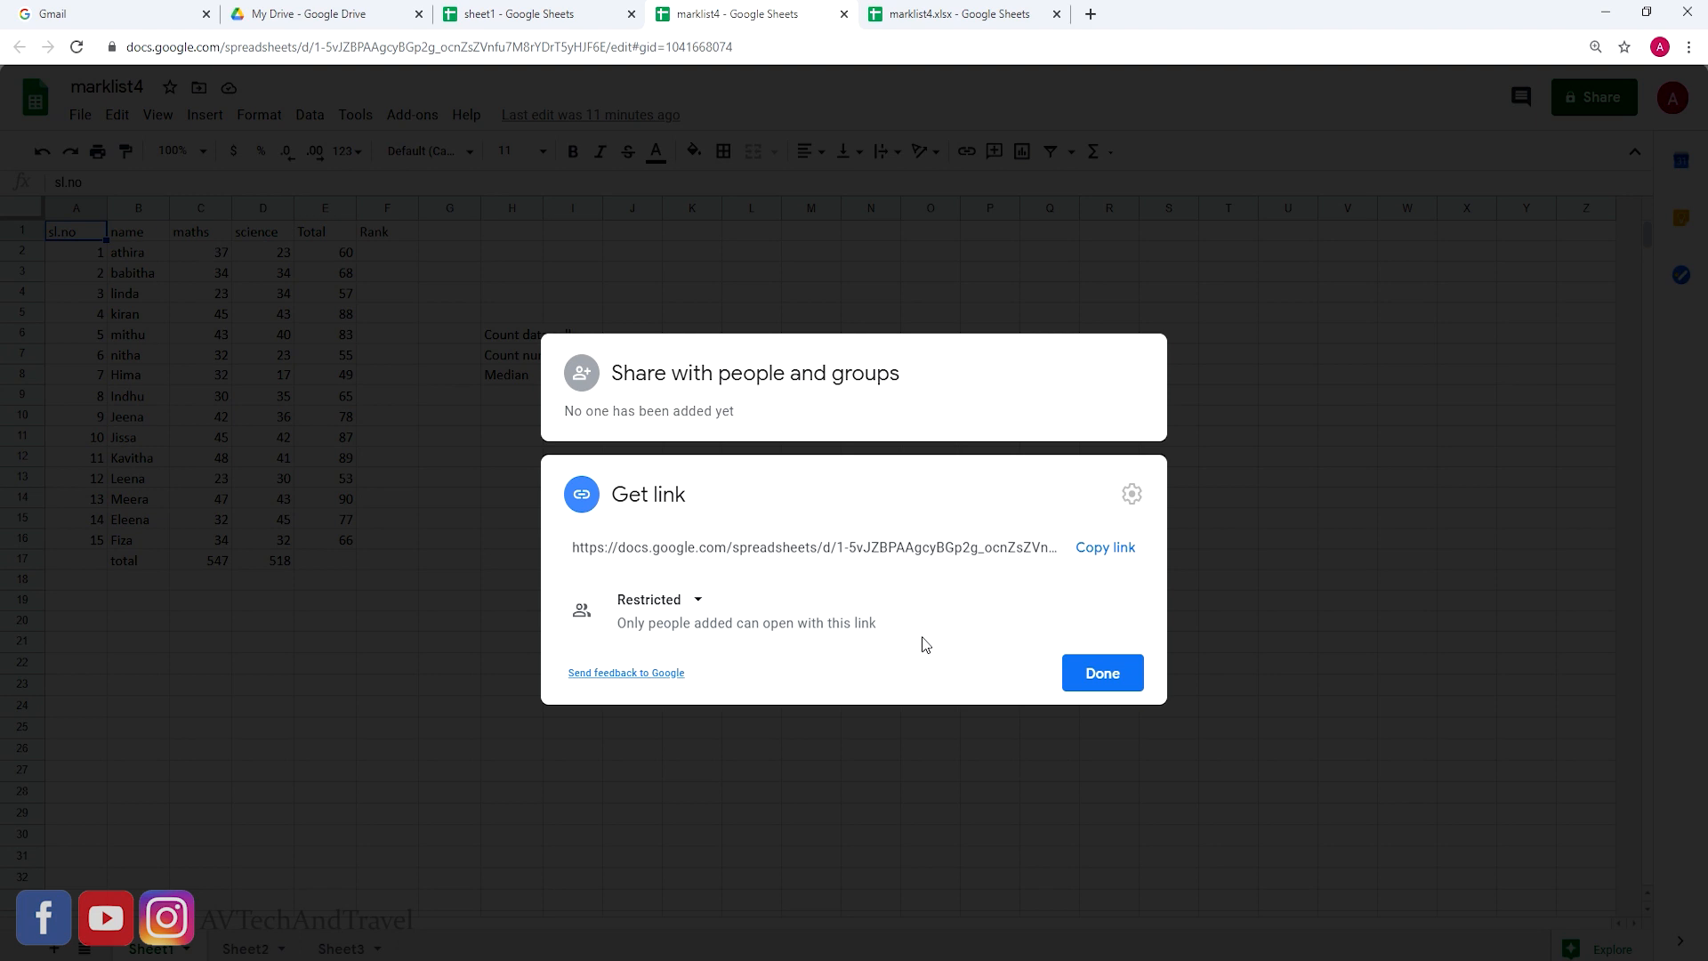
{"action": "left_click", "coordinate": [1102, 674]}
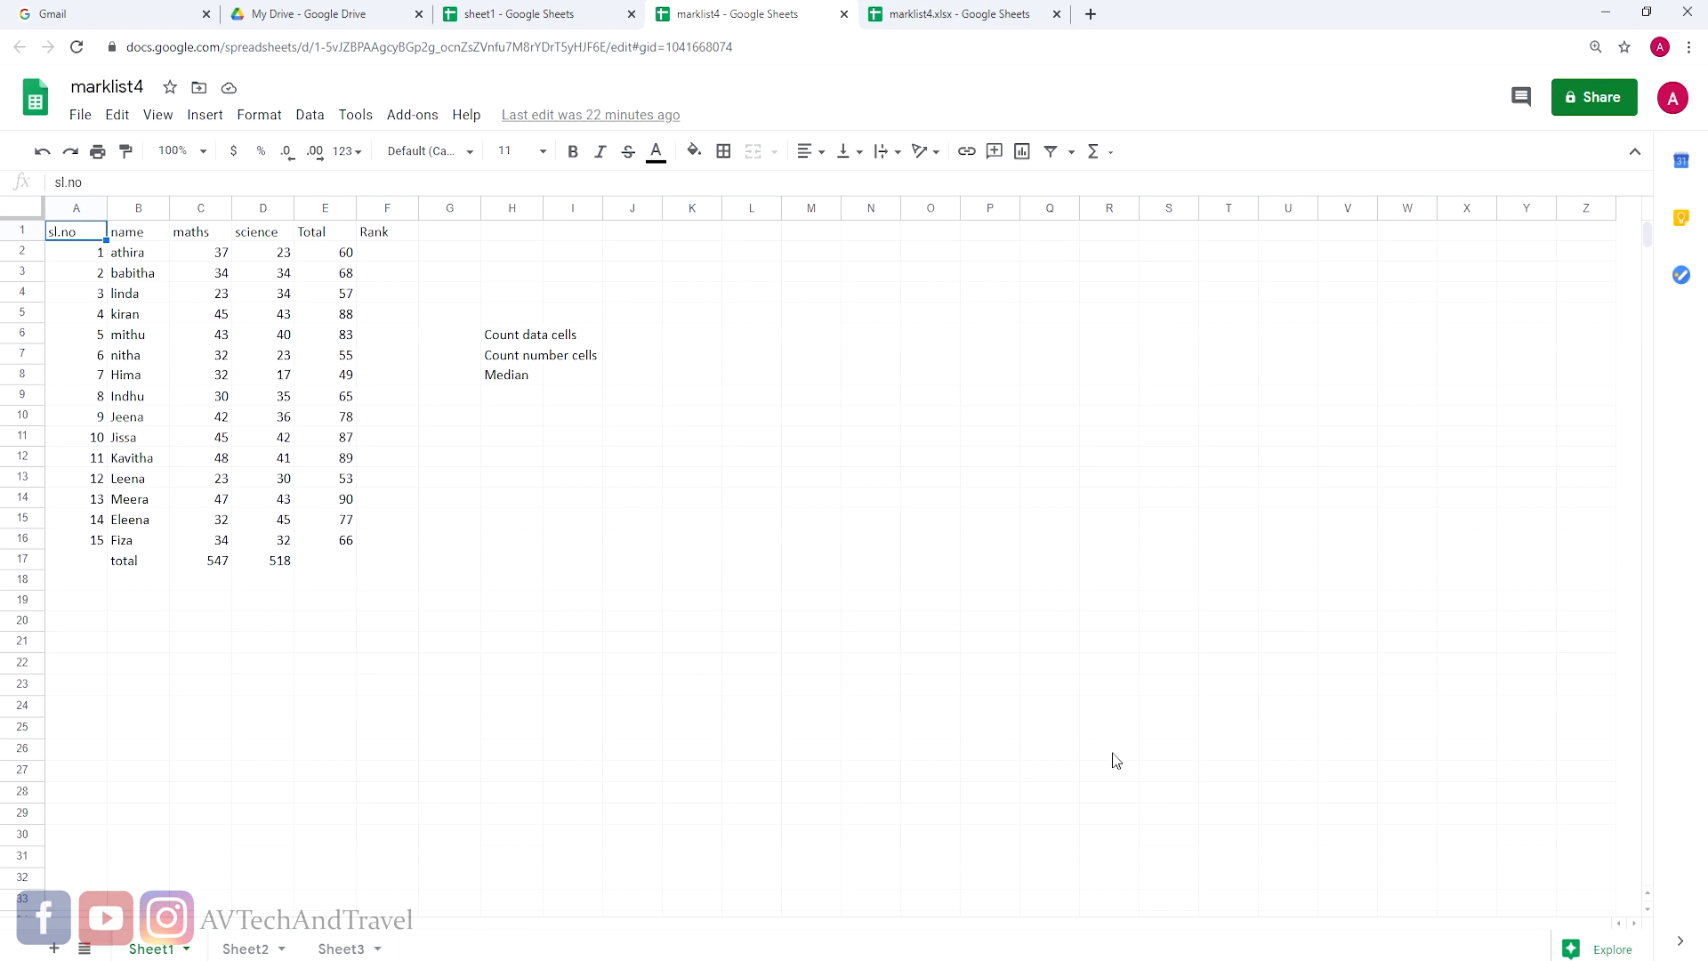
Step: Switch to My Drive and open the sharing settings of the sheet1 spreadsheet
{"action": "left_click", "coordinate": [347, 11]}
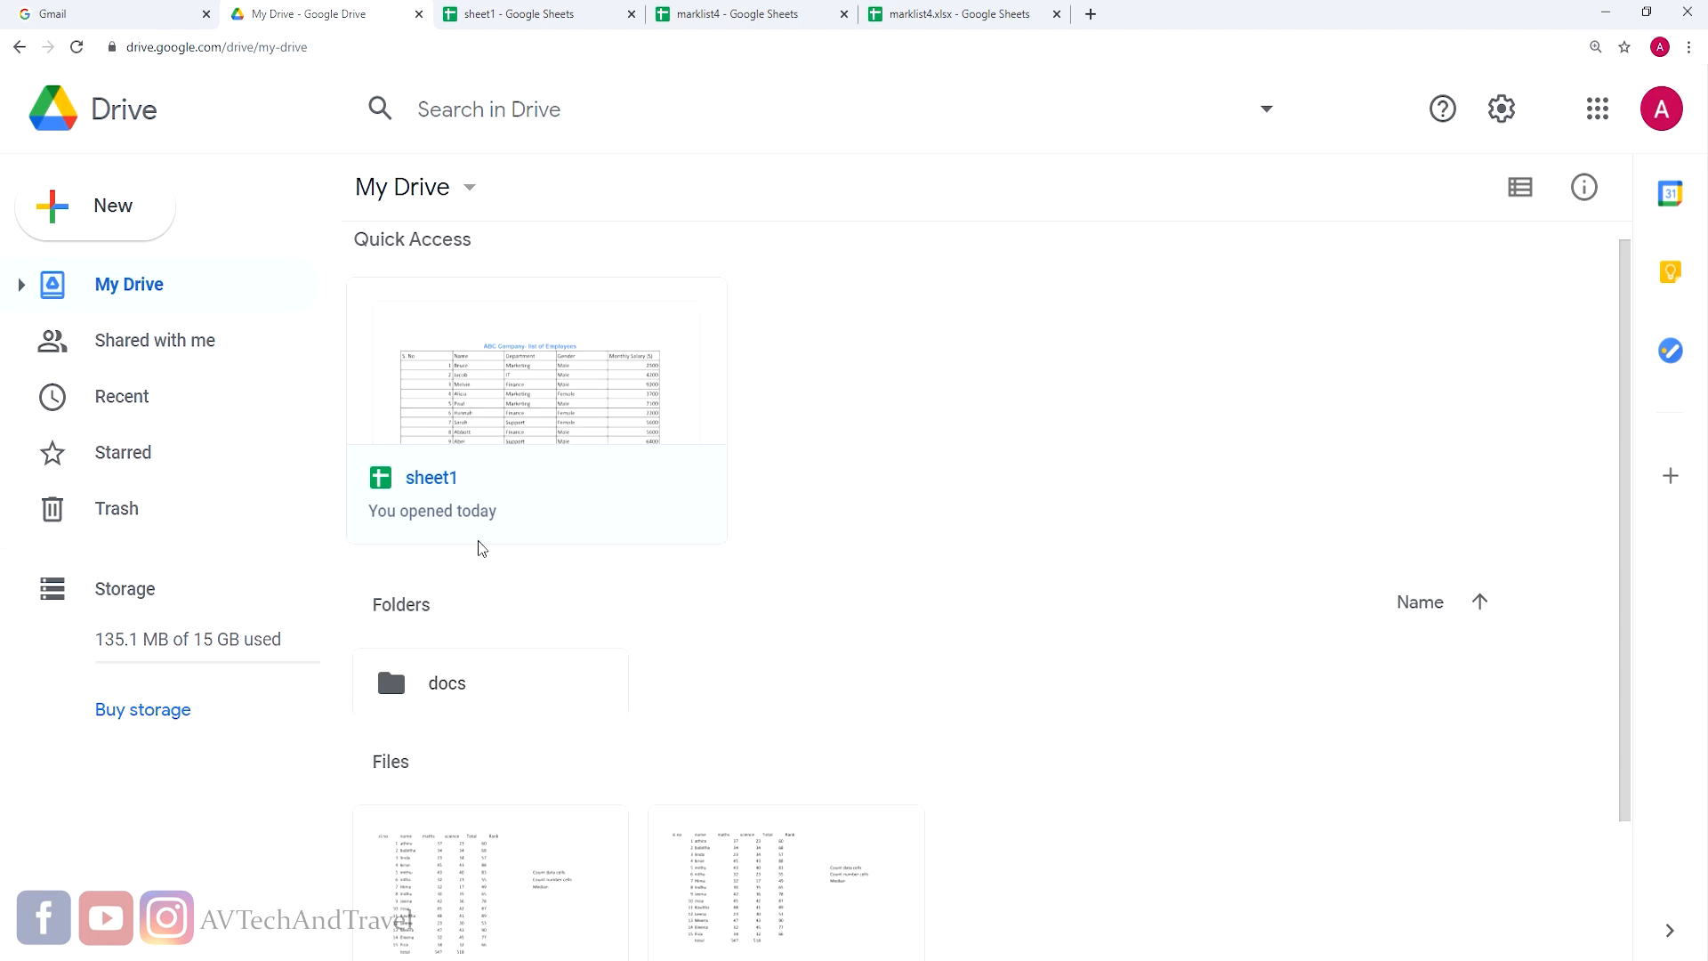
{"action": "right_click", "coordinate": [495, 362]}
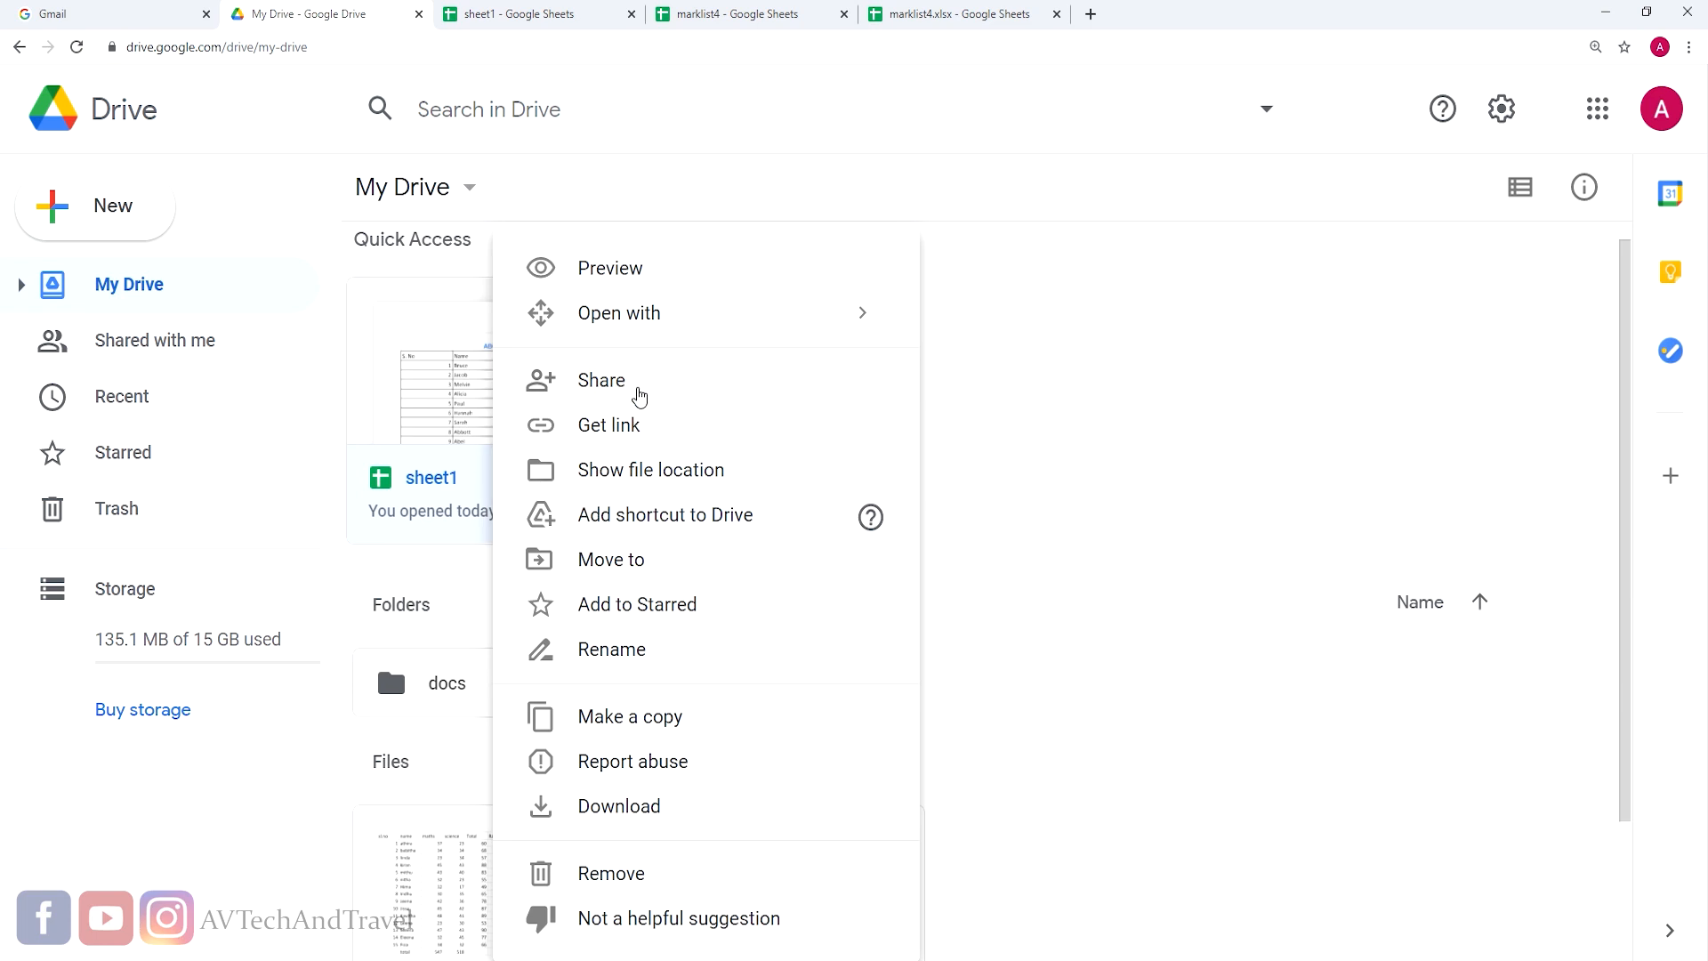
{"action": "left_click", "coordinate": [638, 396]}
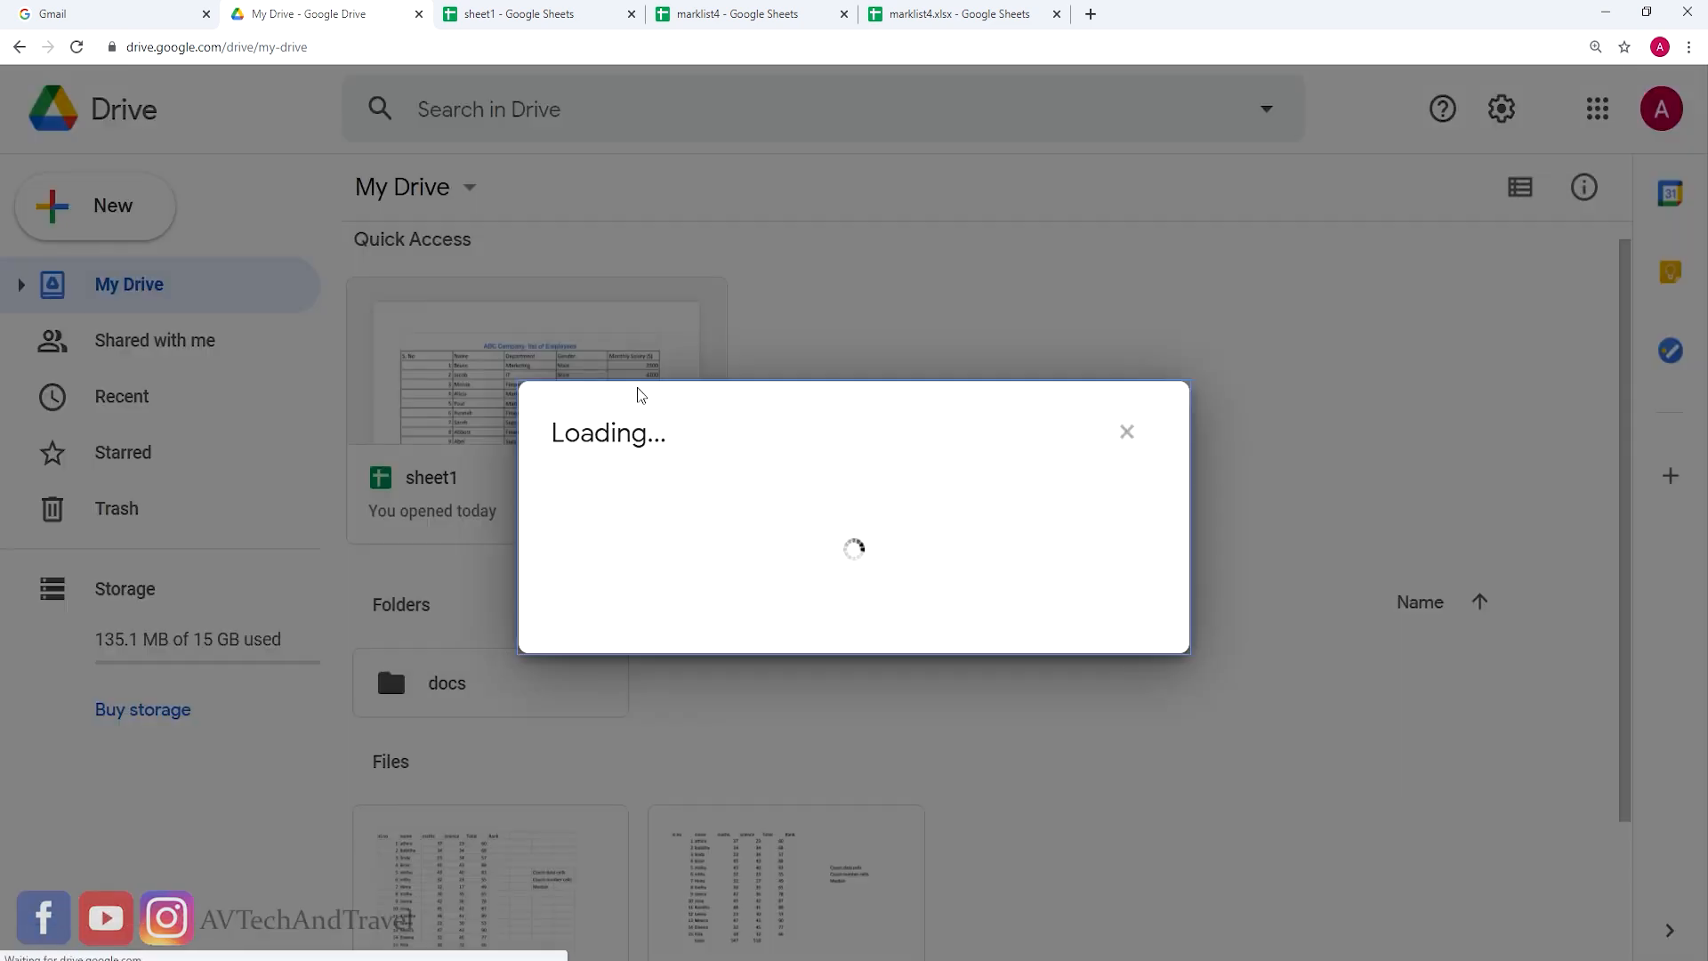